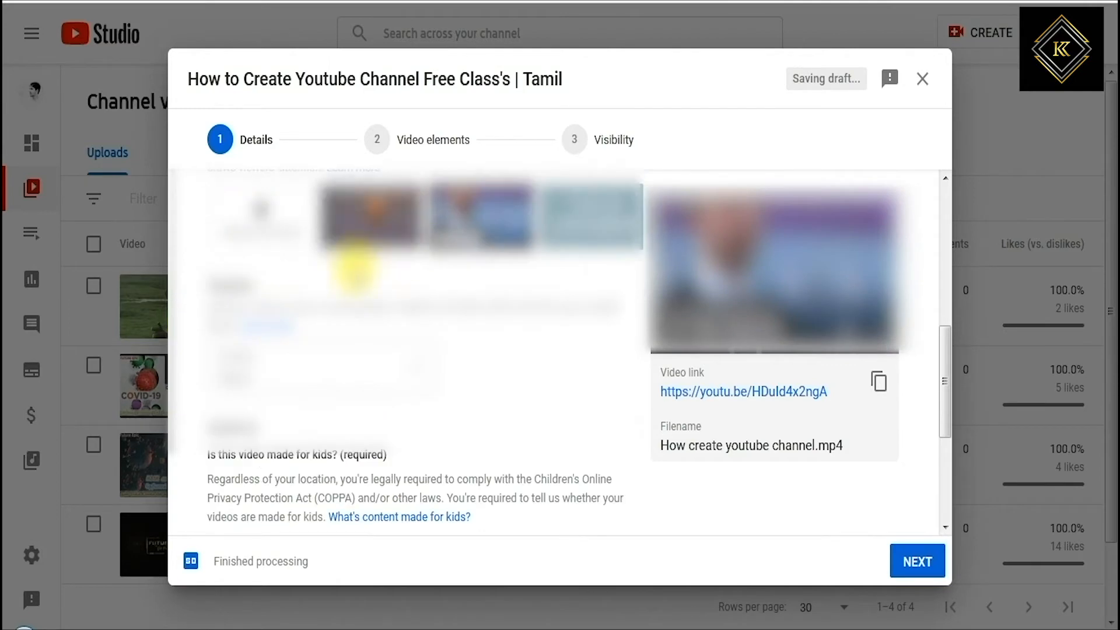
Step: Mark the video as not made for kids and expand the advanced age restriction settings
{"action": "scroll", "coordinate": [320, 365], "scroll_direction": "down", "scroll_amount": 2}
{"action": "scroll", "coordinate": [297, 273], "scroll_direction": "up", "scroll_amount": 1}
{"action": "scroll", "coordinate": [313, 282], "scroll_direction": "down", "scroll_amount": 1}
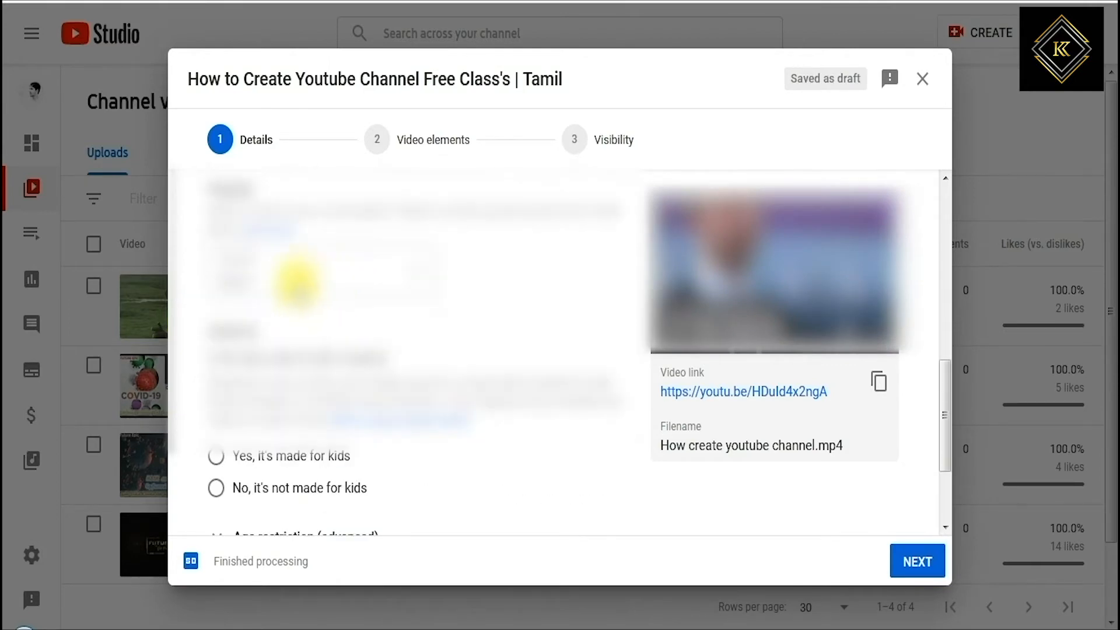
{"action": "scroll", "coordinate": [318, 387], "scroll_direction": "up", "scroll_amount": 2}
{"action": "scroll", "coordinate": [290, 370], "scroll_direction": "down", "scroll_amount": 3}
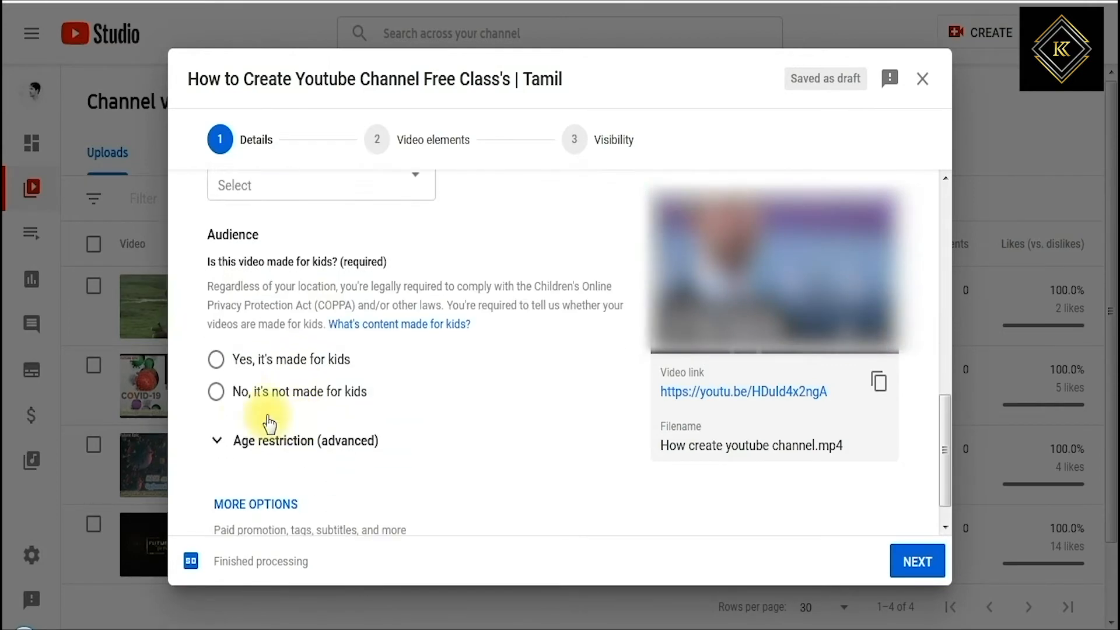
{"action": "left_click", "coordinate": [216, 392]}
{"action": "scroll", "coordinate": [219, 407], "scroll_direction": "down", "scroll_amount": 1}
{"action": "left_click", "coordinate": [220, 411]}
{"action": "scroll", "coordinate": [228, 431], "scroll_direction": "down", "scroll_amount": 3}
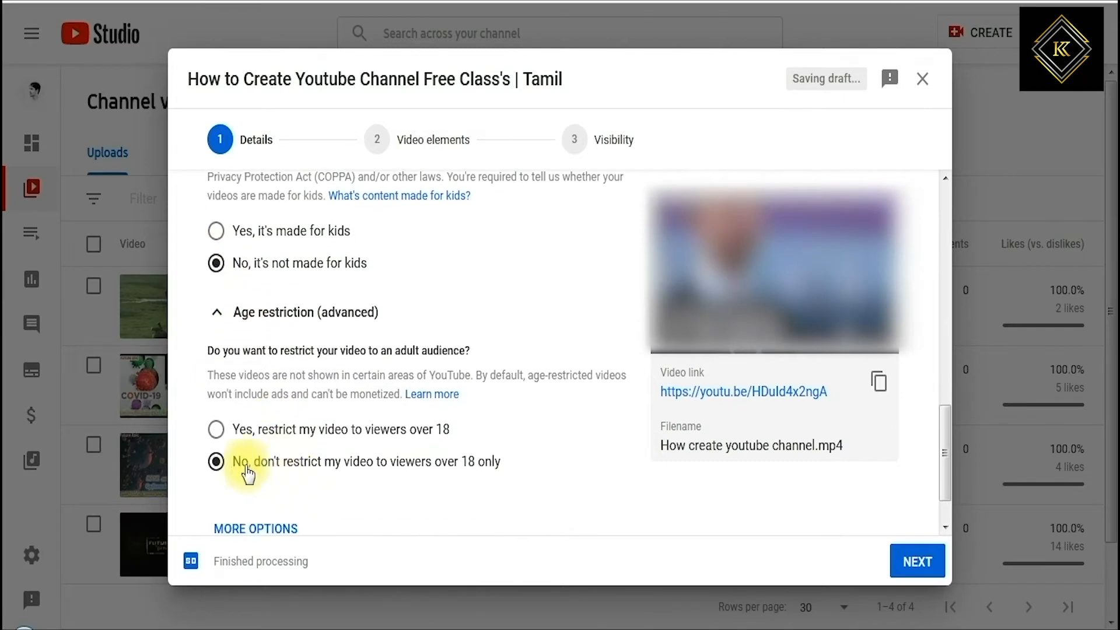
{"action": "scroll", "coordinate": [350, 464], "scroll_direction": "down", "scroll_amount": 2}
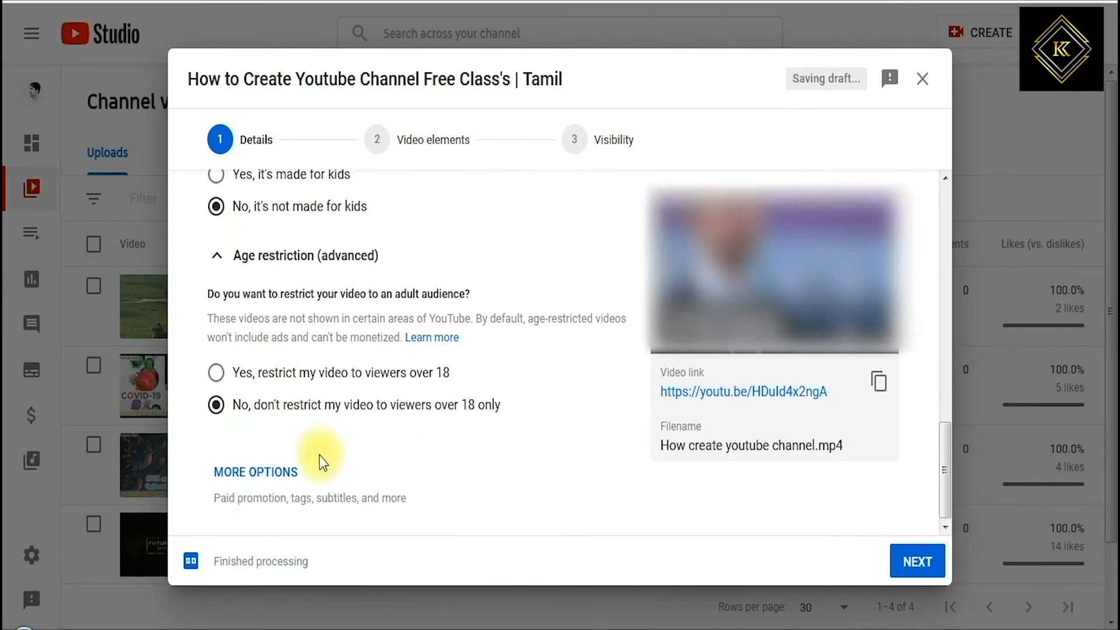
Step: Show the additional video options and go to the Tags field below the paid promotion settings
{"action": "left_click", "coordinate": [287, 474]}
{"action": "scroll", "coordinate": [340, 467], "scroll_direction": "down", "scroll_amount": 3}
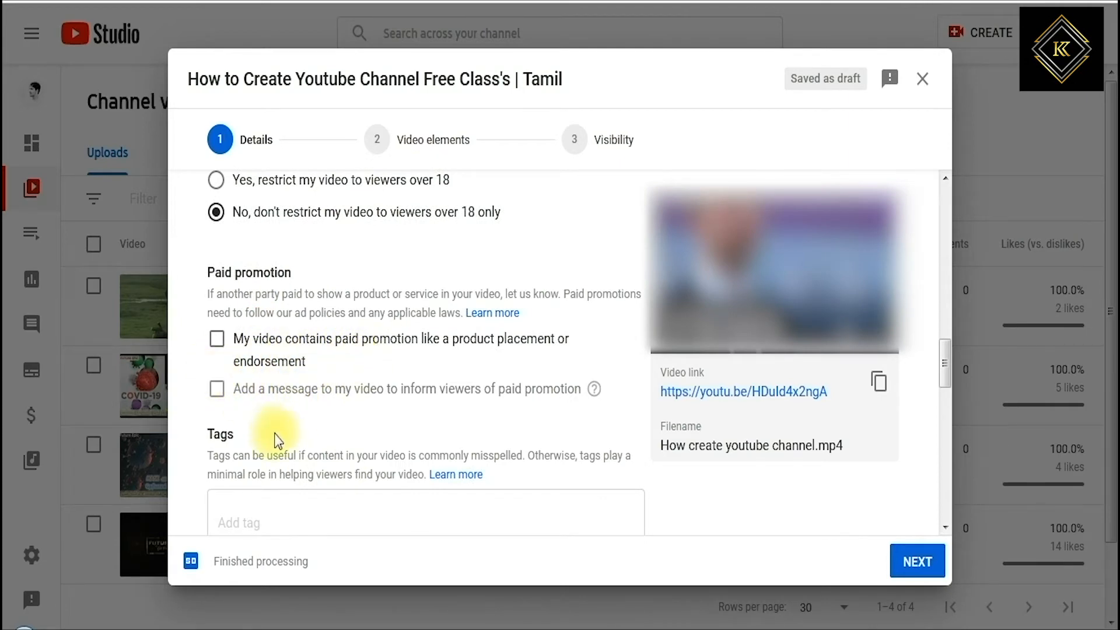
{"action": "scroll", "coordinate": [269, 408], "scroll_direction": "down", "scroll_amount": 3}
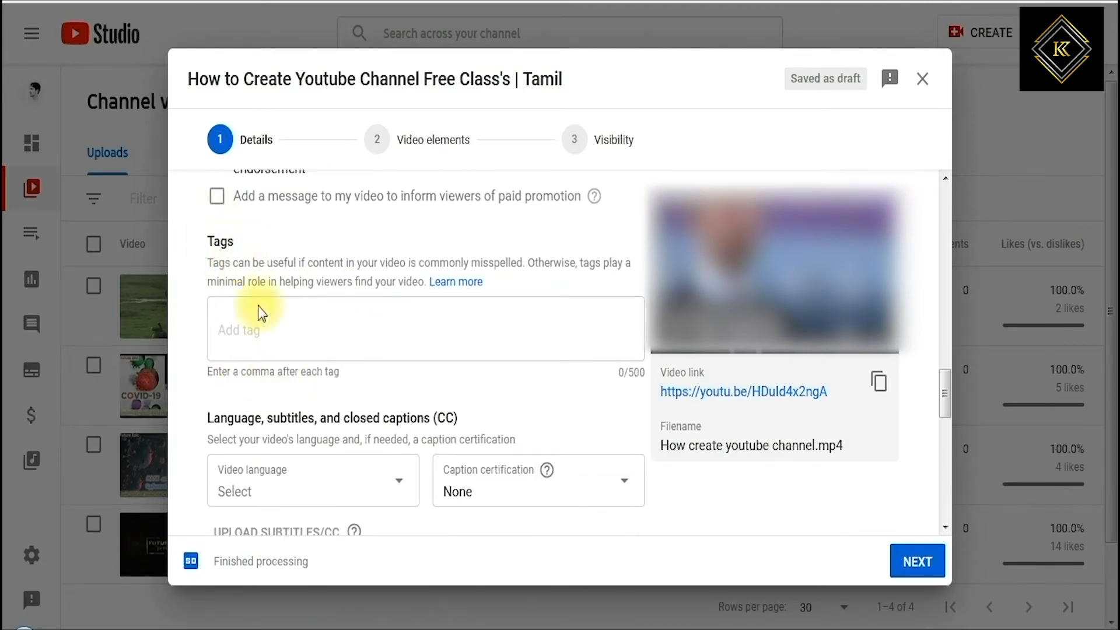
{"action": "left_click", "coordinate": [254, 337]}
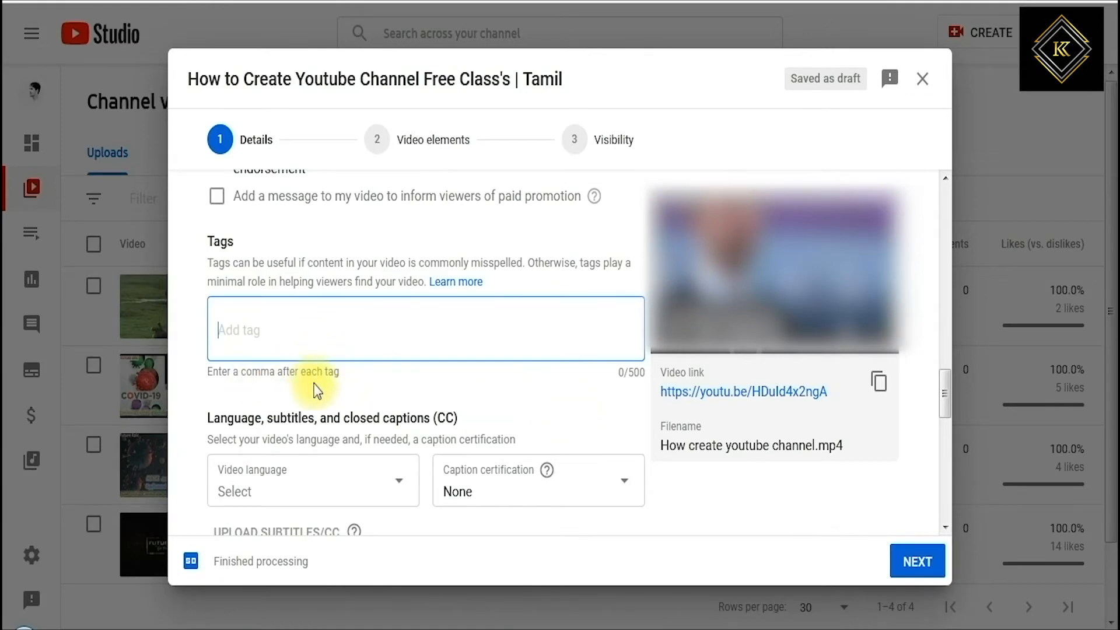
{"action": "scroll", "coordinate": [321, 380], "scroll_direction": "down", "scroll_amount": 2}
{"action": "scroll", "coordinate": [327, 364], "scroll_direction": "up", "scroll_amount": 1}
{"action": "scroll", "coordinate": [315, 350], "scroll_direction": "up", "scroll_amount": 1}
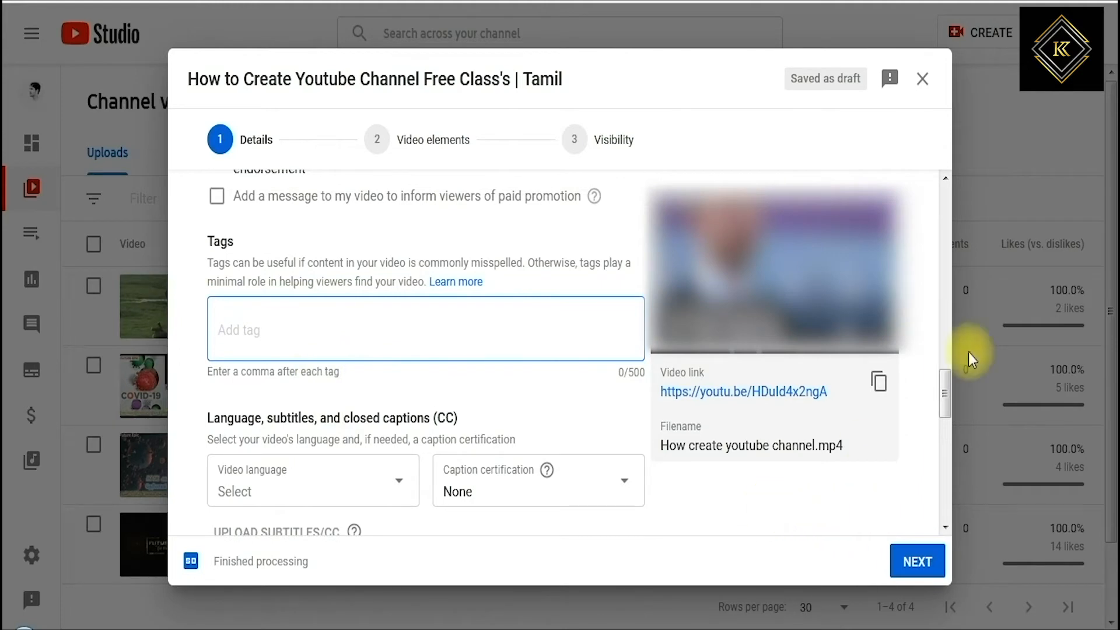
{"action": "left_click", "coordinate": [1032, 3]}
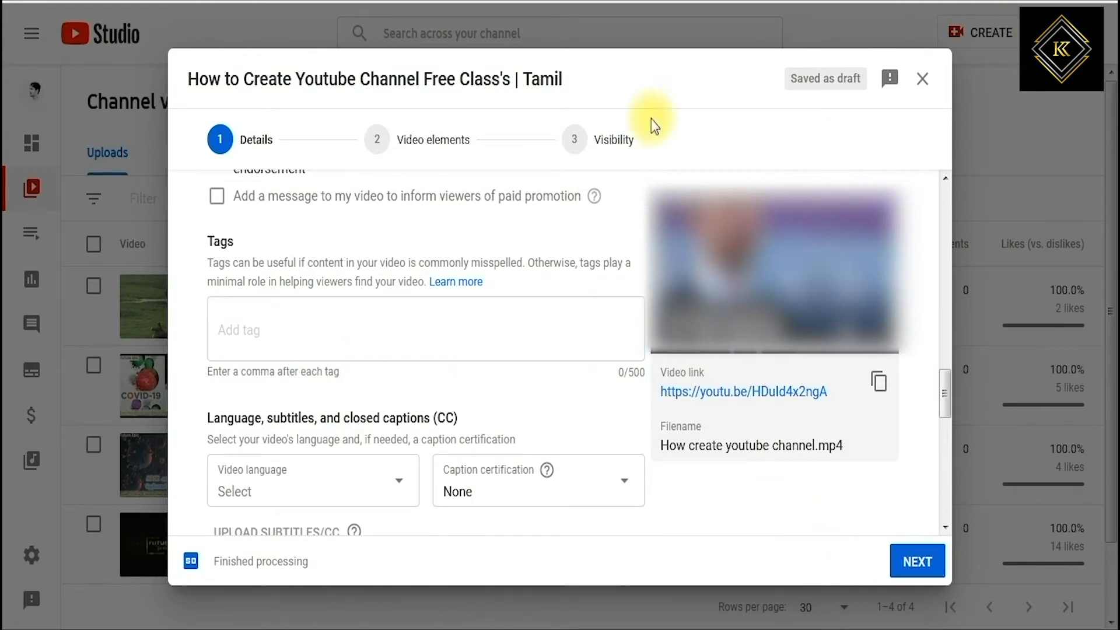
Step: Add the tags "How to create youtube channel", "youtube" and "creation video" to the video
{"action": "left_click", "coordinate": [263, 332]}
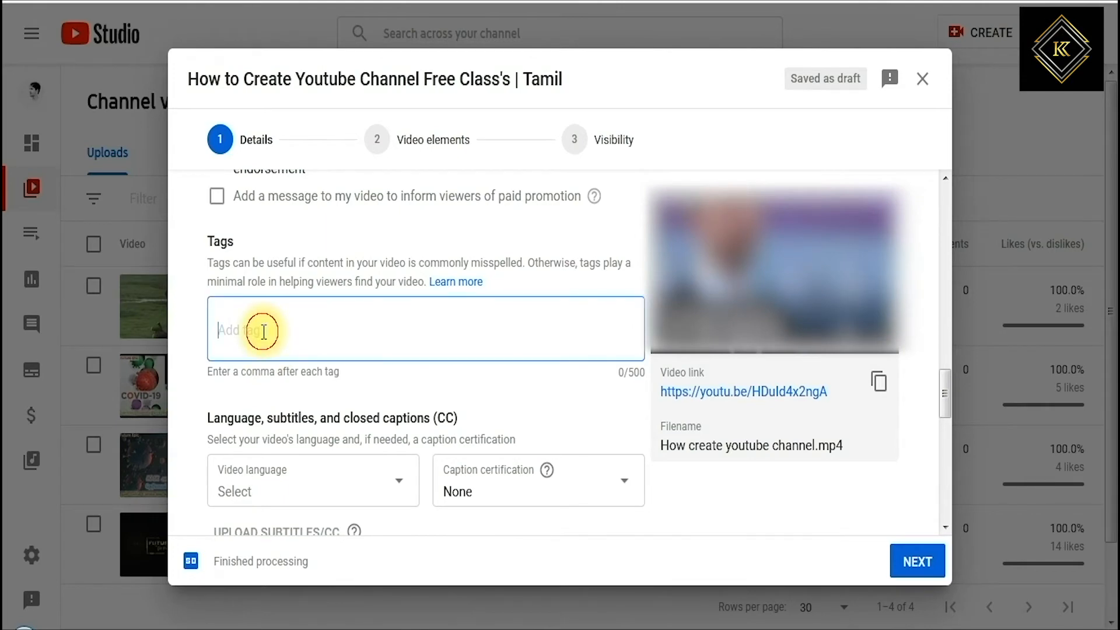
{"action": "type", "text": "How to creat"}
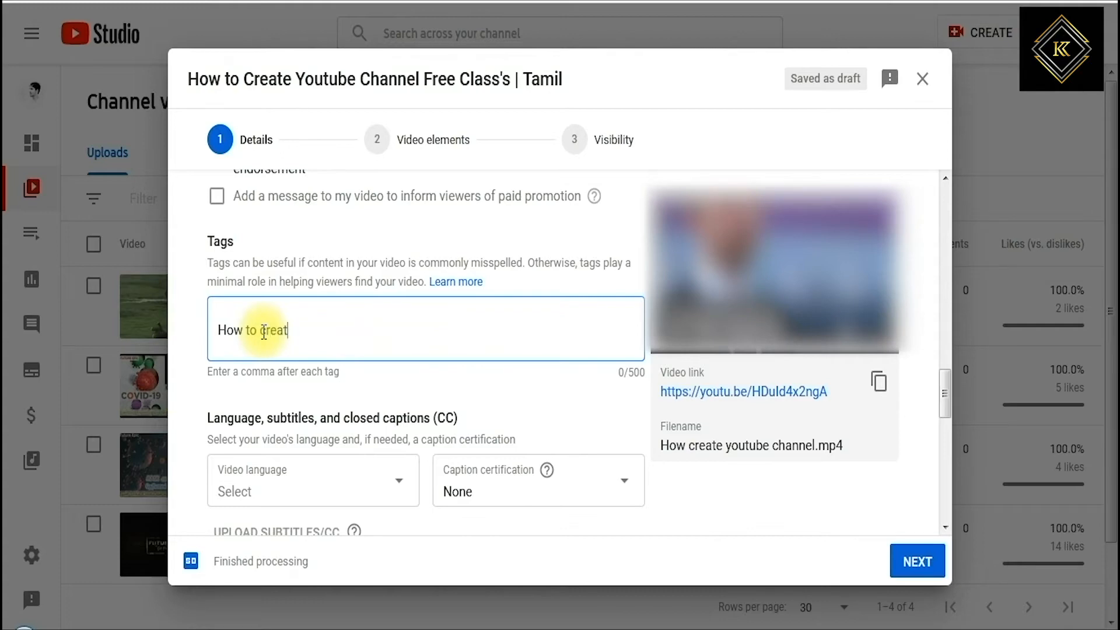
{"action": "type", "text": "e youtube channel ,"}
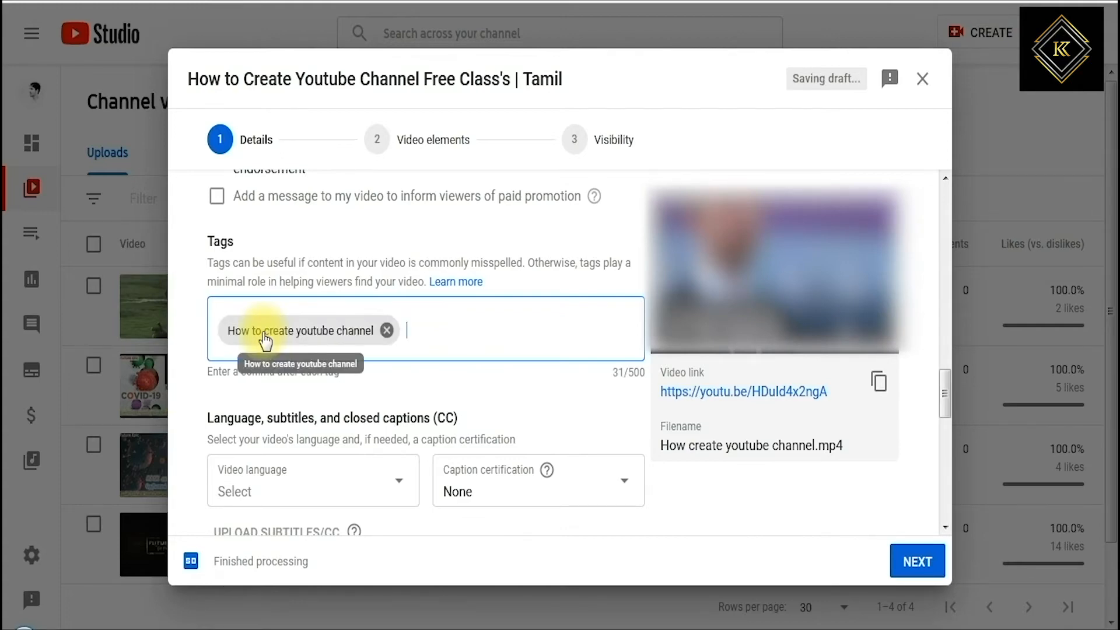
{"action": "type", "text": "youtube,creation "}
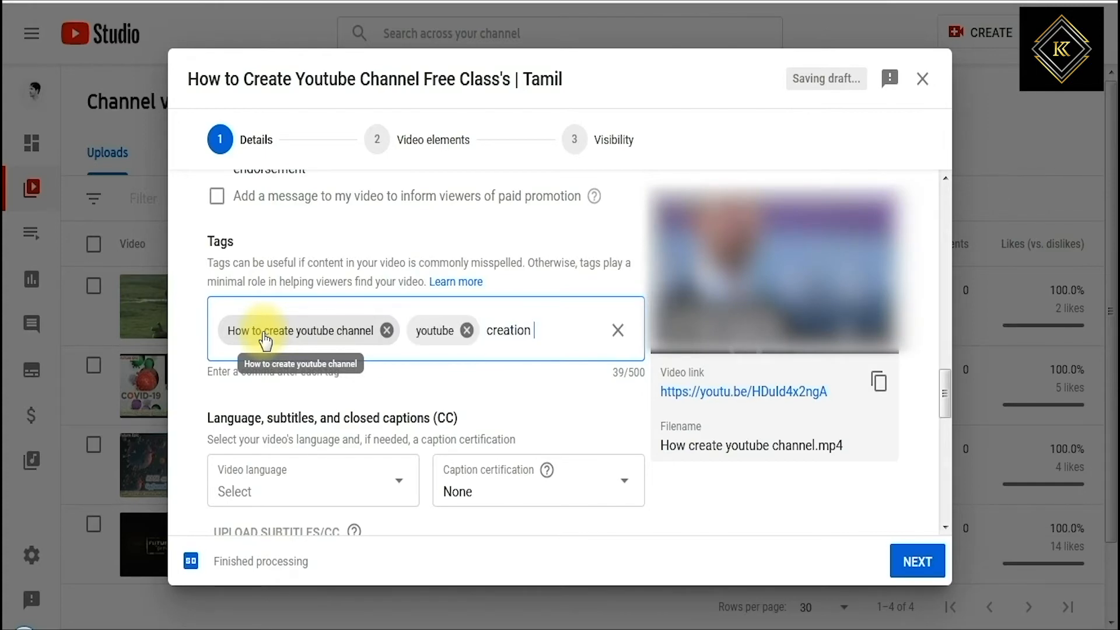
{"action": "type", "text": "video ,"}
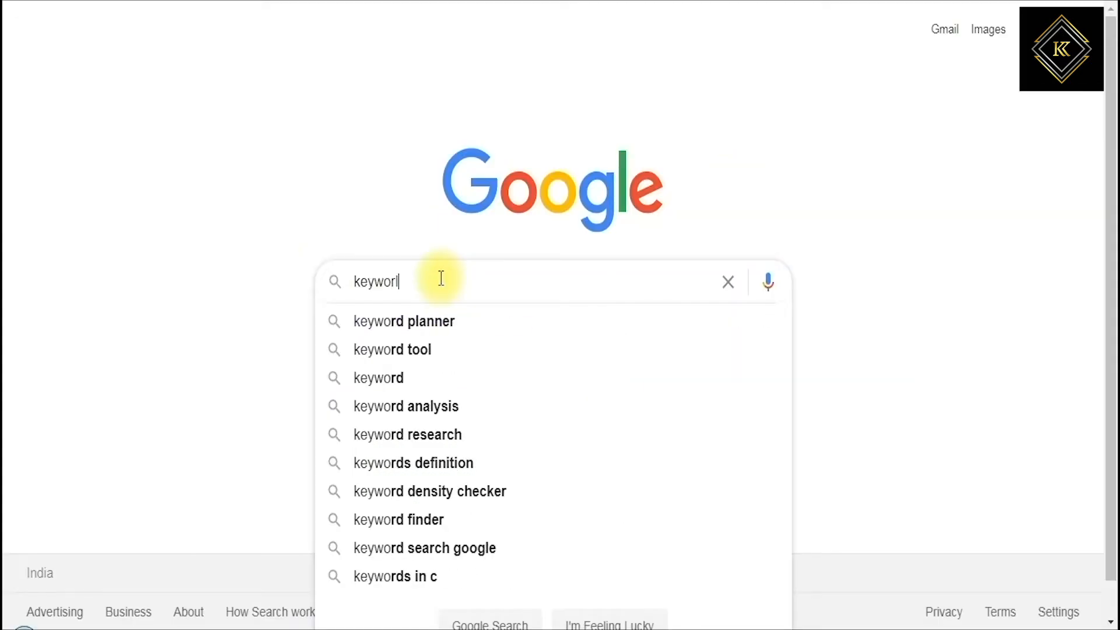
Step: Switch to Google, search for "keyword tool" and open the main keywordtool.io result
{"action": "key", "text": "BackSpace"}
{"action": "type", "text": "d"}
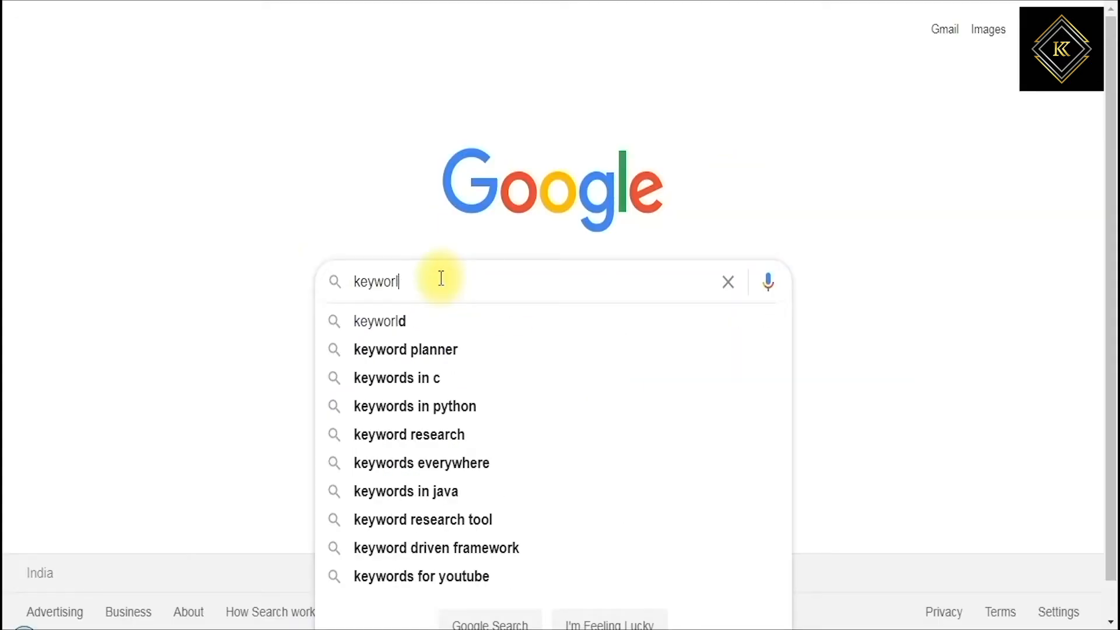
{"action": "type", "text": " tool"}
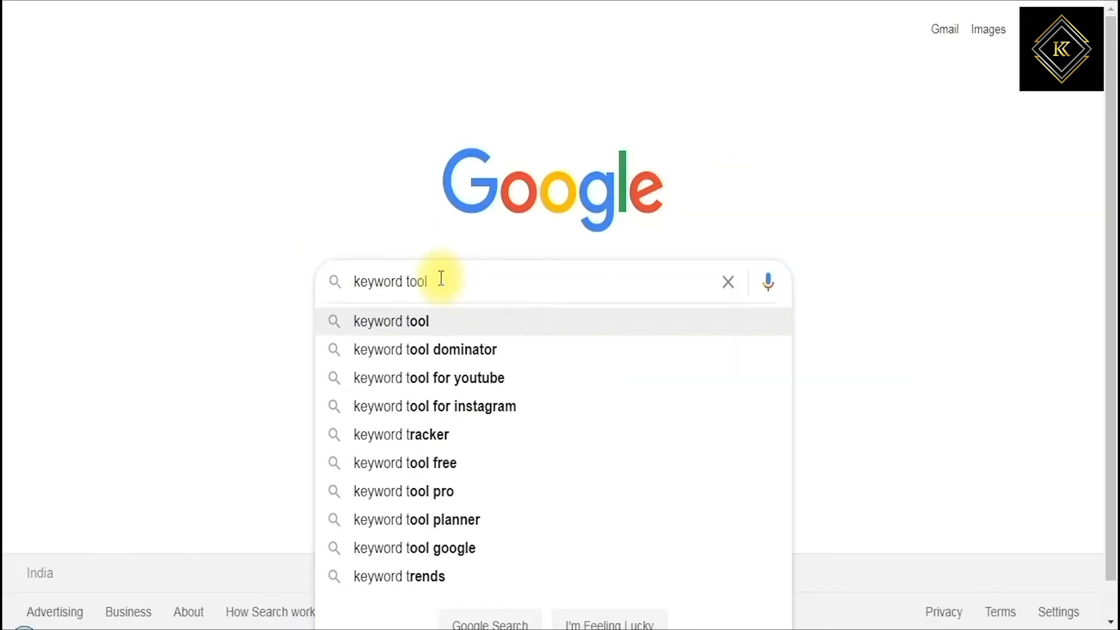
{"action": "key", "text": "Return"}
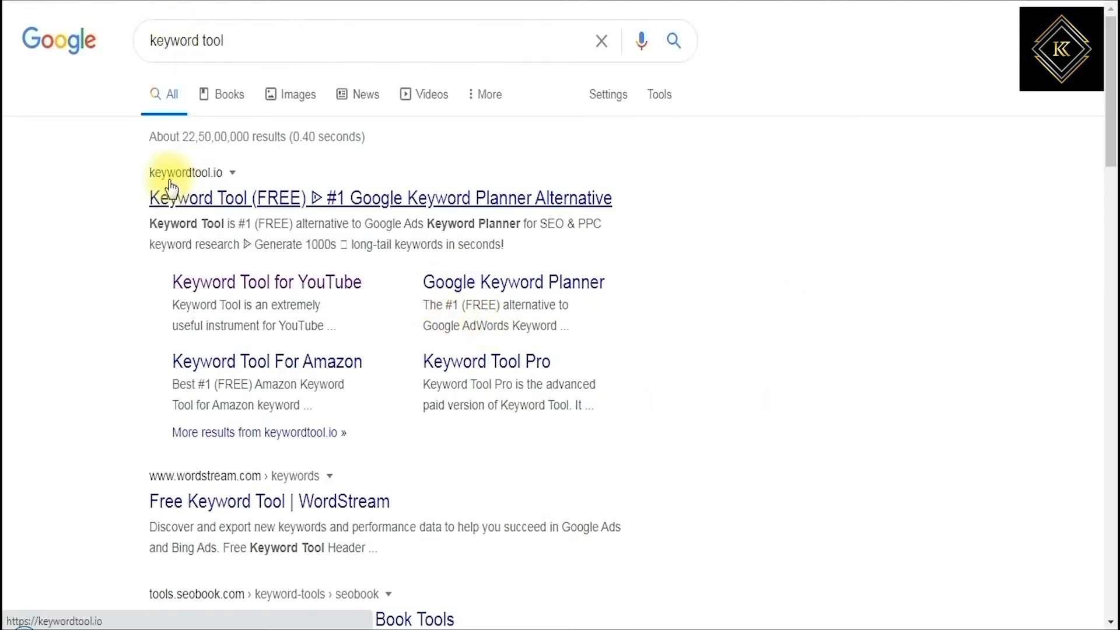
{"action": "left_click", "coordinate": [234, 204]}
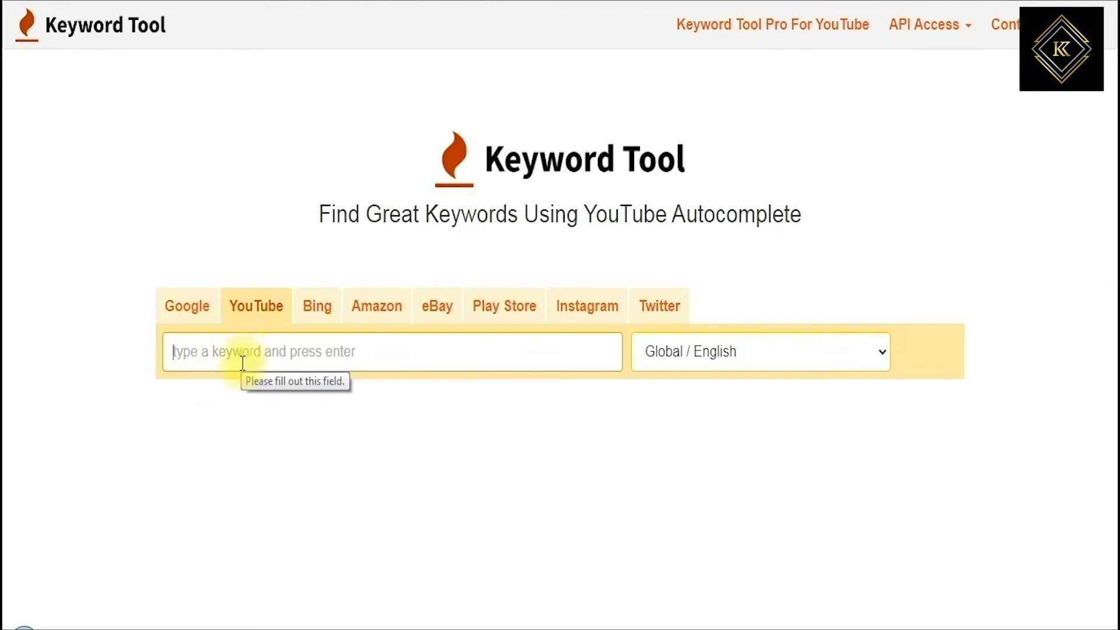
Step: Search YouTube keyword suggestions for "how to create you tube channel" with Global / English as the region and language
{"action": "left_click", "coordinate": [776, 350]}
{"action": "left_click", "coordinate": [753, 448]}
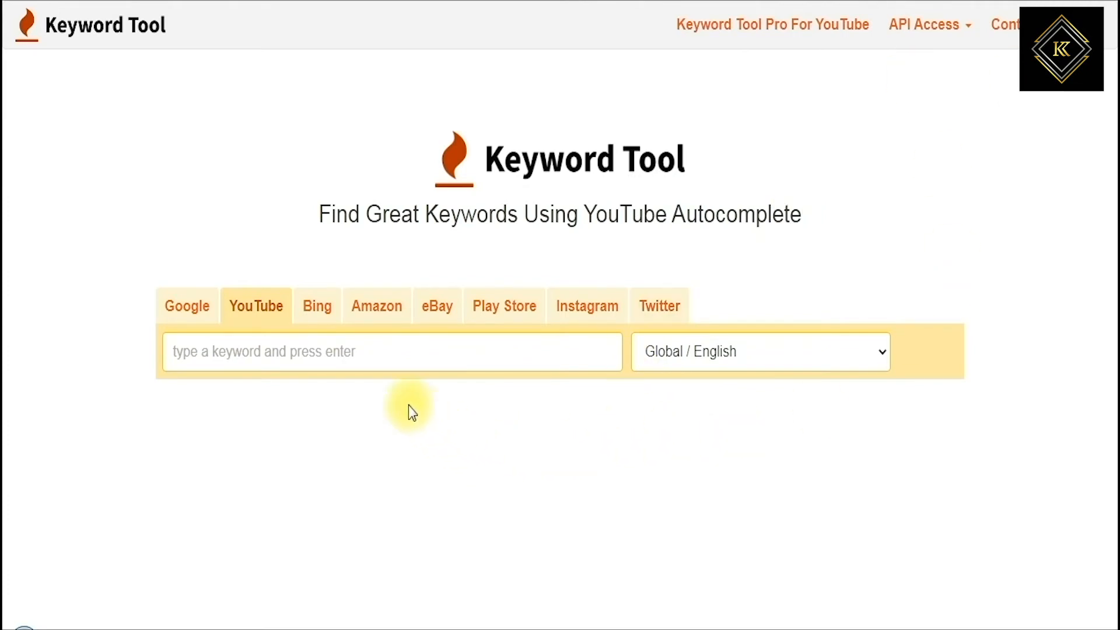
{"action": "left_click", "coordinate": [288, 354]}
{"action": "type", "text": "how to create youtupe channel"}
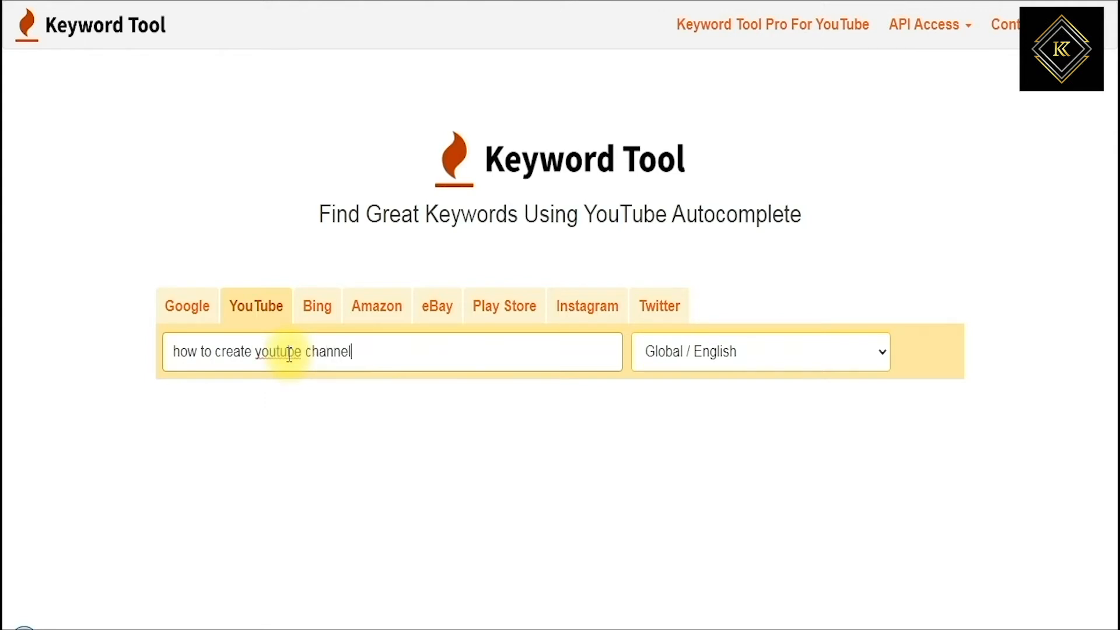
{"action": "left_click", "coordinate": [289, 353]}
{"action": "key", "text": "BackSpace"}
{"action": "type", "text": "b"}
{"action": "left_click", "coordinate": [274, 351]}
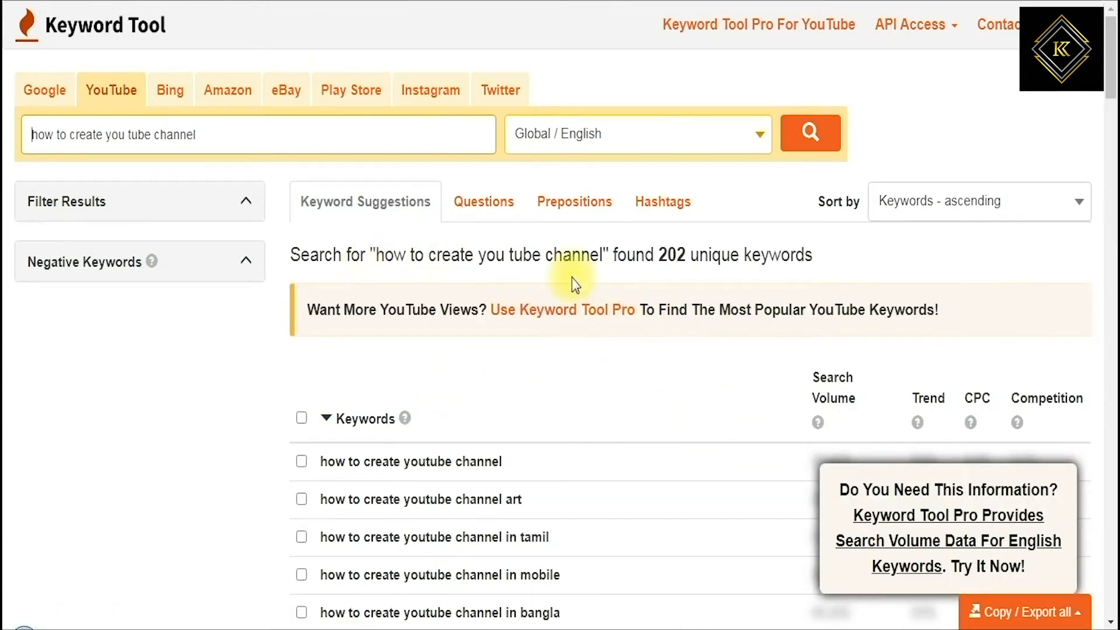
Step: Review the keyword suggestions and copy all of them to the clipboard
{"action": "scroll", "coordinate": [622, 342], "scroll_direction": "down", "scroll_amount": 5}
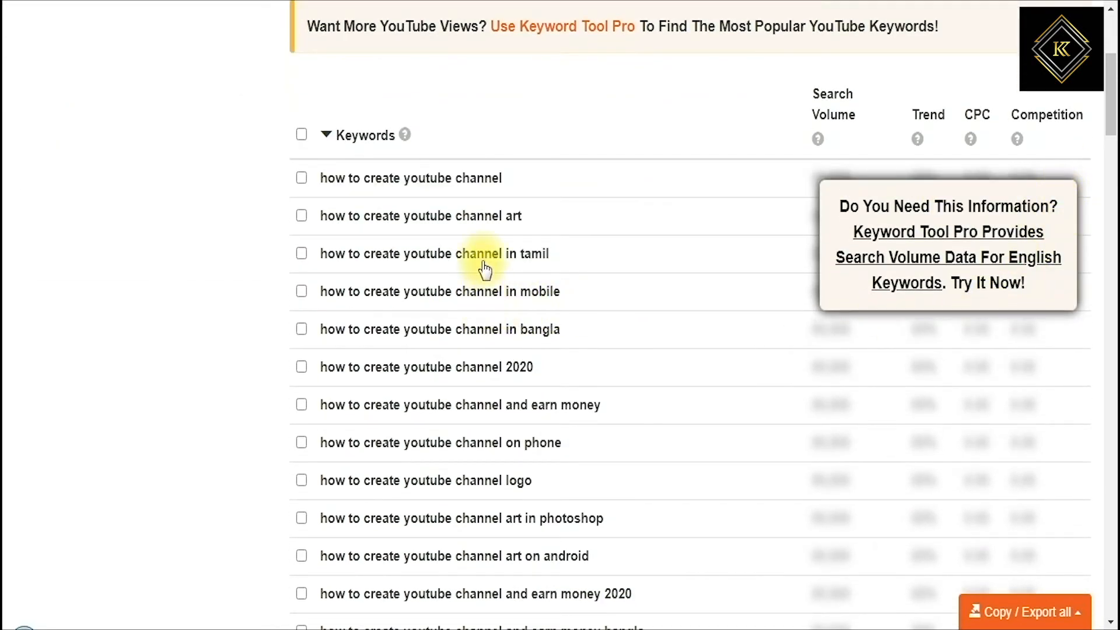
{"action": "scroll", "coordinate": [461, 455], "scroll_direction": "down", "scroll_amount": 7}
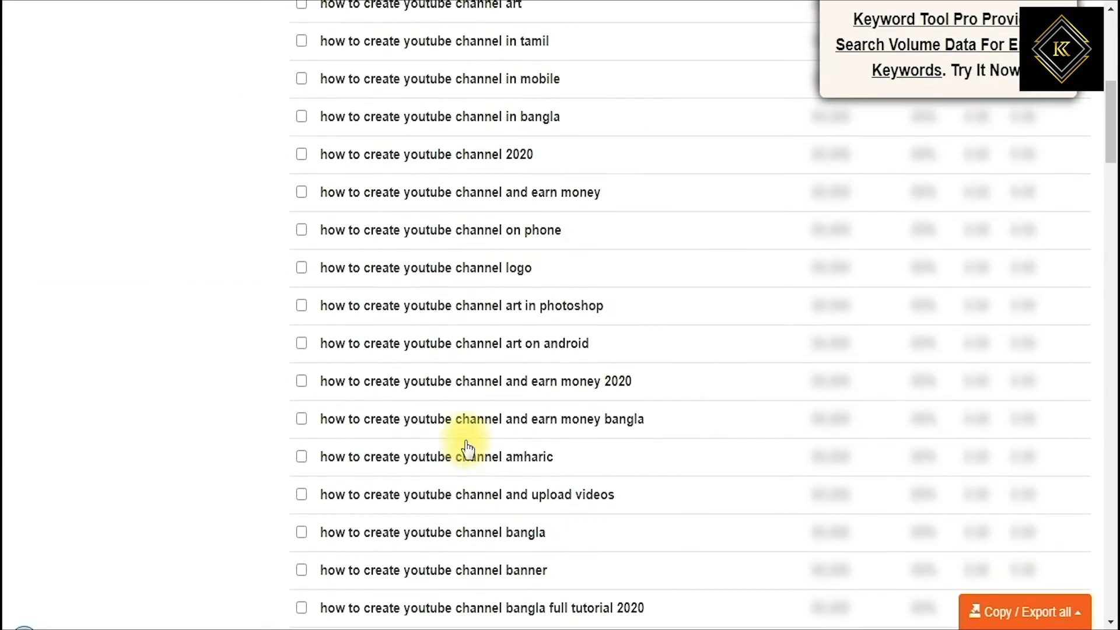
{"action": "scroll", "coordinate": [466, 449], "scroll_direction": "down", "scroll_amount": 12}
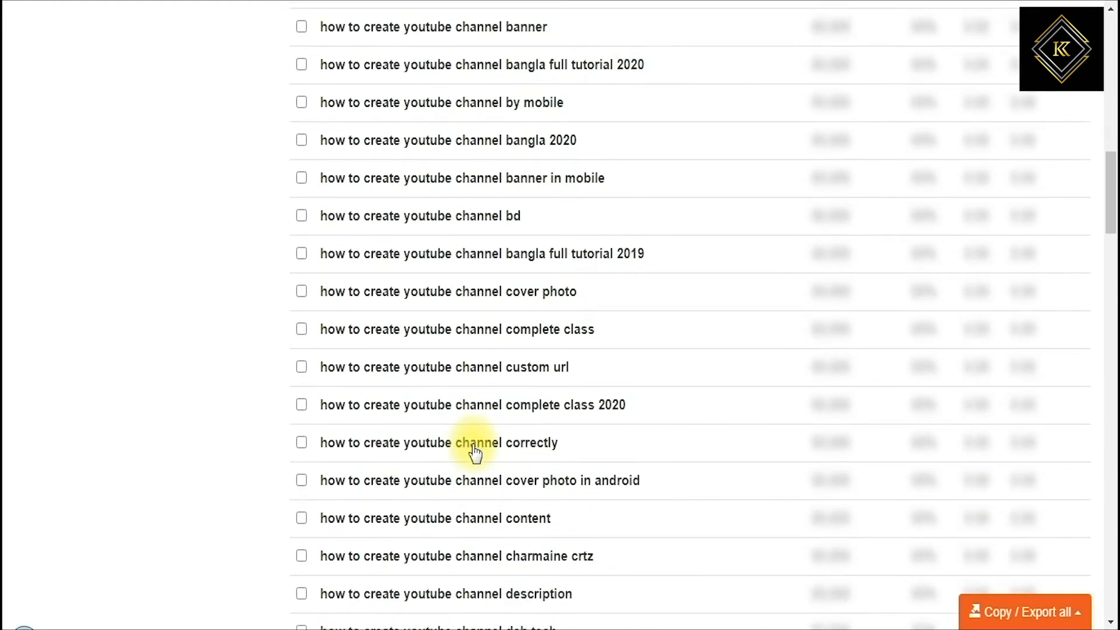
{"action": "scroll", "coordinate": [476, 452], "scroll_direction": "down", "scroll_amount": 20}
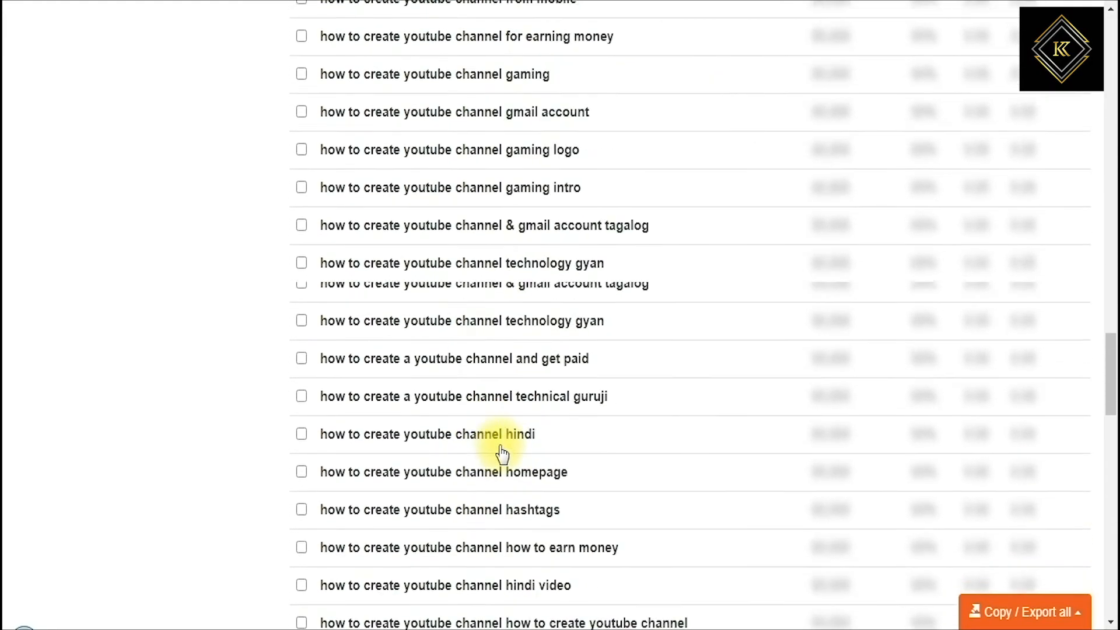
{"action": "scroll", "coordinate": [502, 452], "scroll_direction": "down", "scroll_amount": 7}
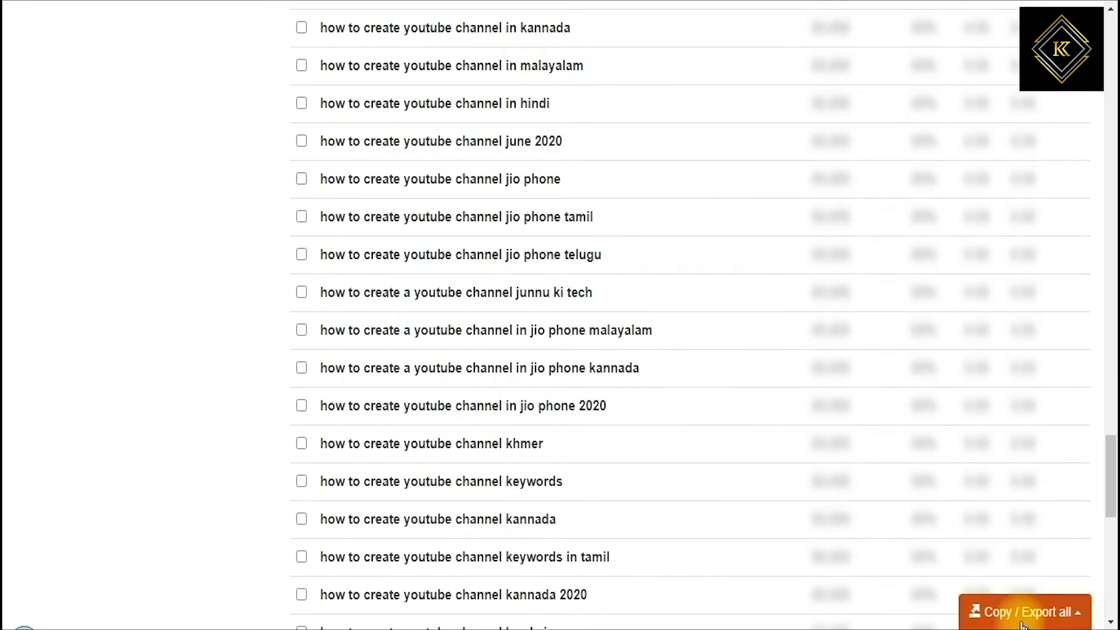
{"action": "left_click", "coordinate": [1028, 614]}
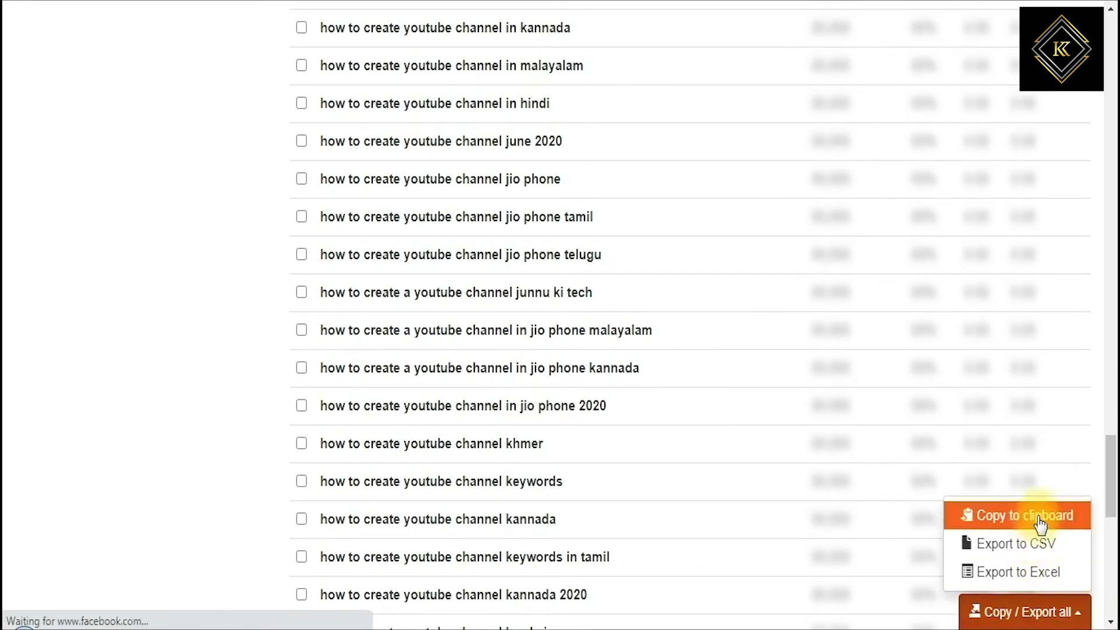
{"action": "left_click", "coordinate": [1011, 525]}
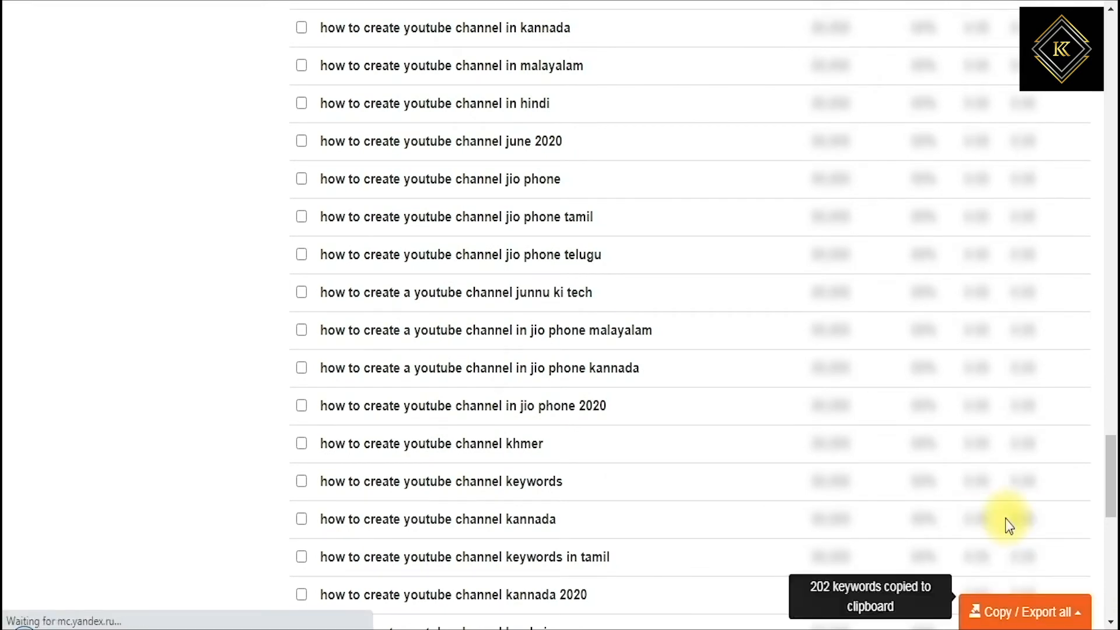
Step: Switch to YouTube Studio and paste the copied keywords as tags of the "amezon 2" video draft
{"action": "left_click", "coordinate": [1025, 2]}
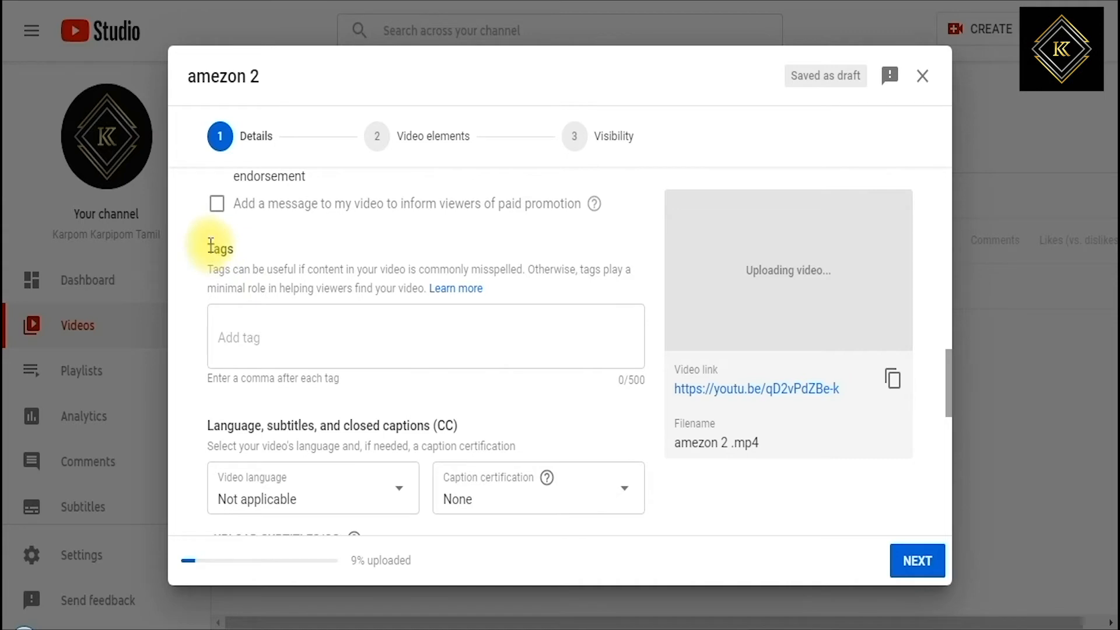
{"action": "left_click_drag", "start_coordinate": [209, 250], "coordinate": [236, 249]}
{"action": "left_click", "coordinate": [232, 339]}
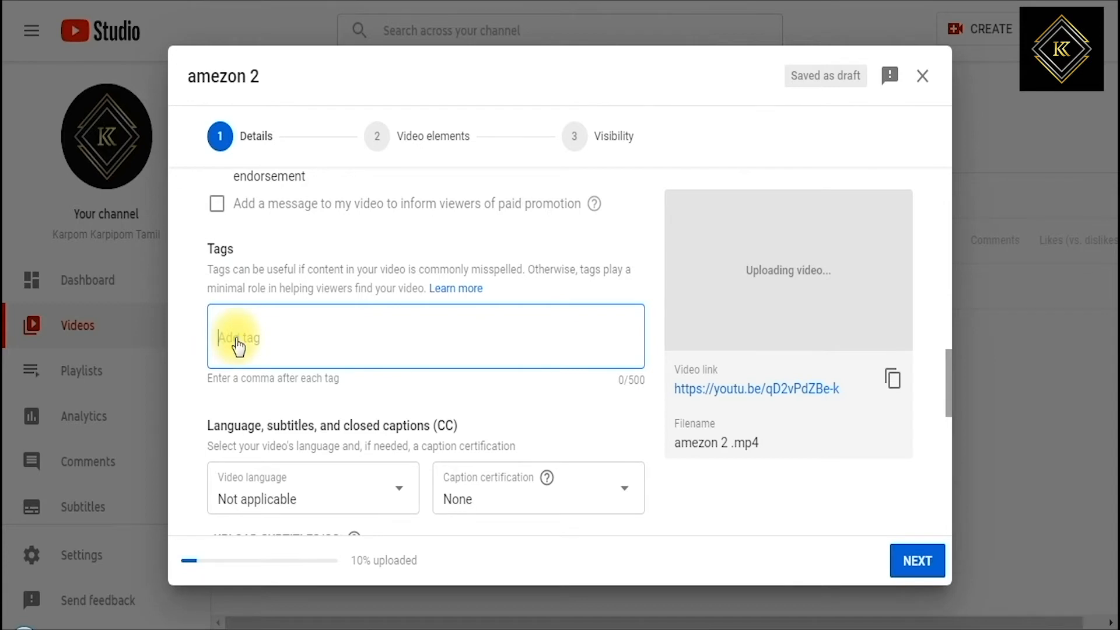
{"action": "key", "text": "ctrl+v"}
{"action": "scroll", "coordinate": [373, 397], "scroll_direction": "down", "scroll_amount": 1}
{"action": "scroll", "coordinate": [380, 403], "scroll_direction": "down", "scroll_amount": 20}
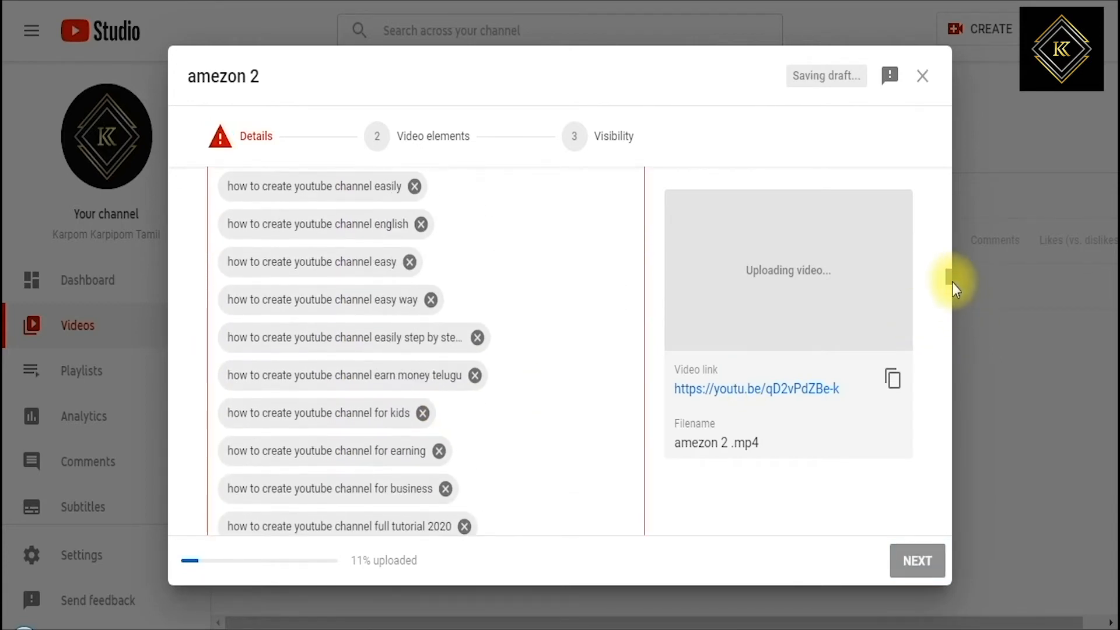
Step: Remove surplus tags at the end of the list, including "how to create a youtube channel iphone 6" and "how to create a youtube channel top 4 u"
{"action": "left_click_drag", "start_coordinate": [947, 296], "coordinate": [942, 499]}
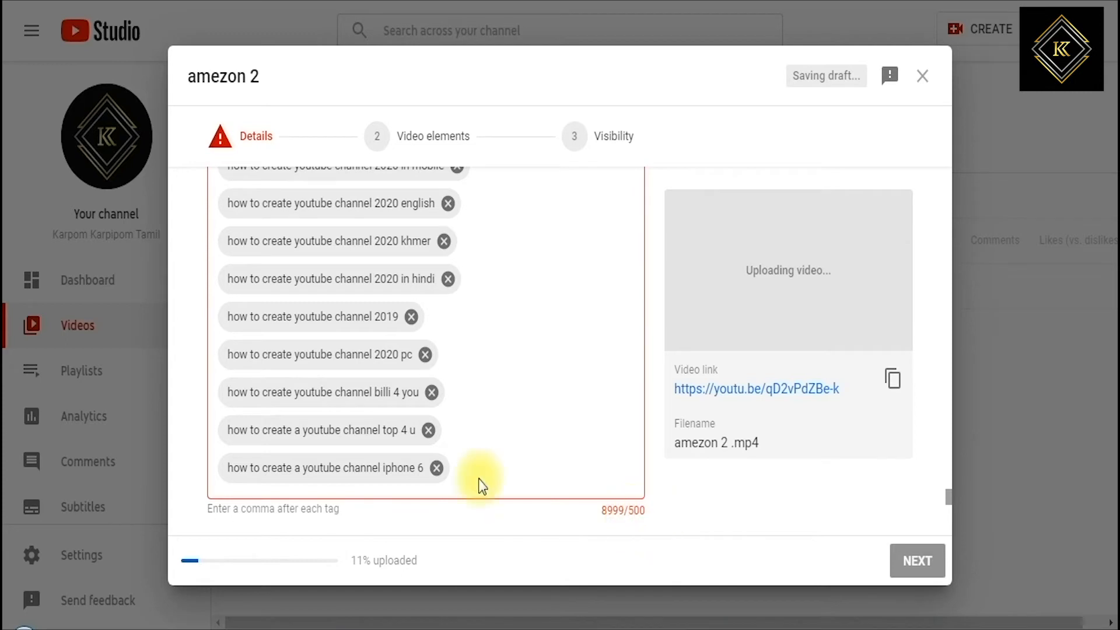
{"action": "left_click", "coordinate": [437, 467]}
{"action": "left_click", "coordinate": [428, 430]}
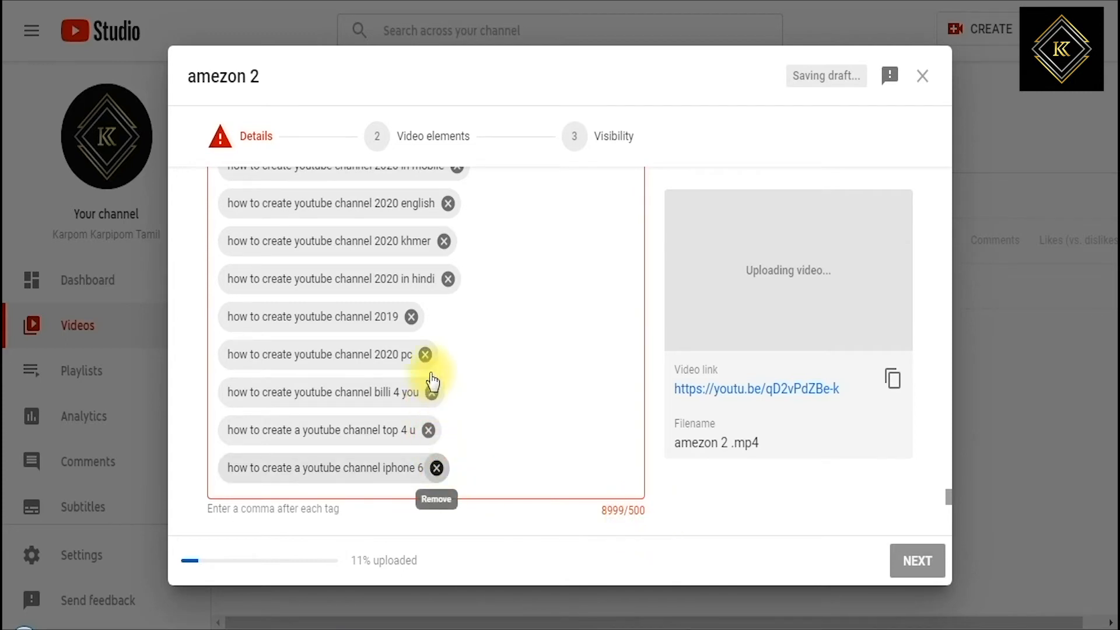
{"action": "left_click", "coordinate": [411, 320]}
{"action": "left_click", "coordinate": [448, 283]}
{"action": "left_click", "coordinate": [446, 243]}
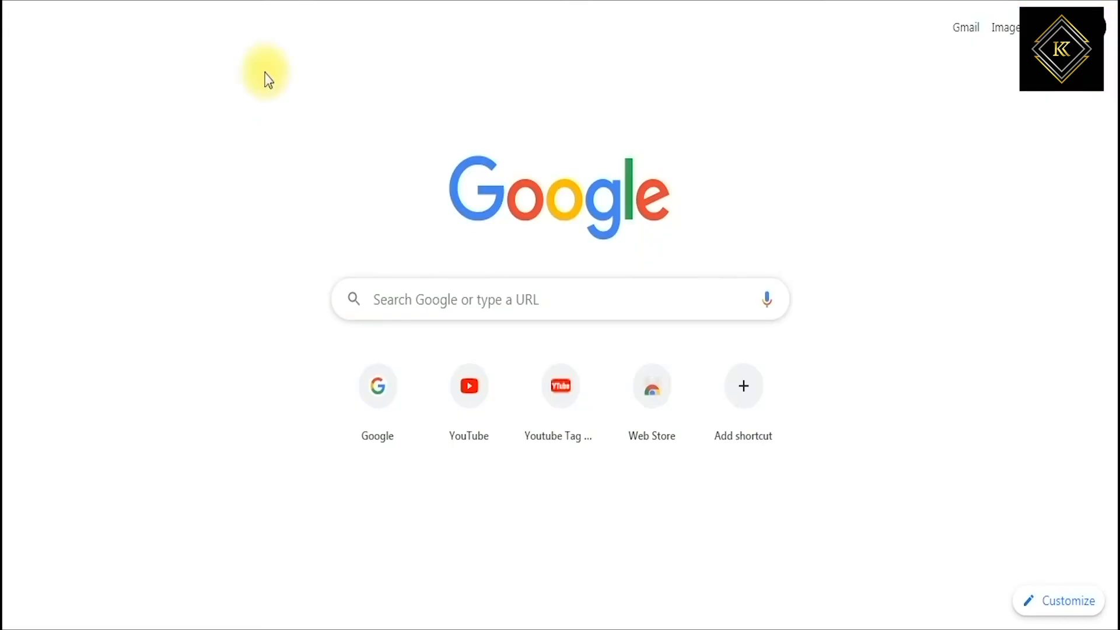
Step: Open keywordkeg.com and look over its home page
{"action": "left_click", "coordinate": [156, 8]}
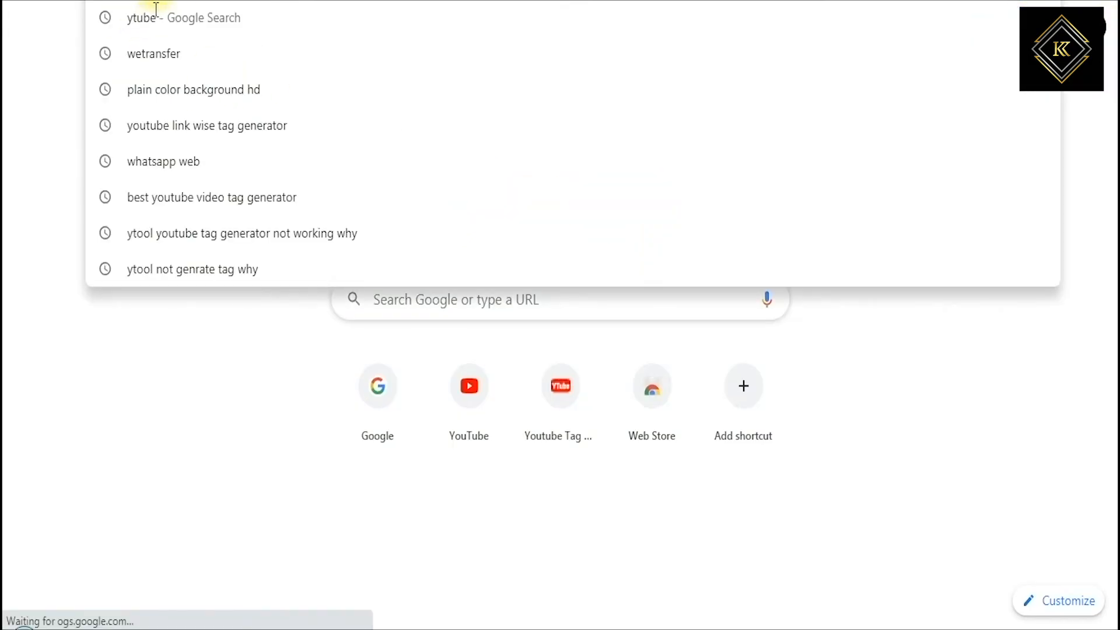
{"action": "type", "text": "keywordkeg.com"}
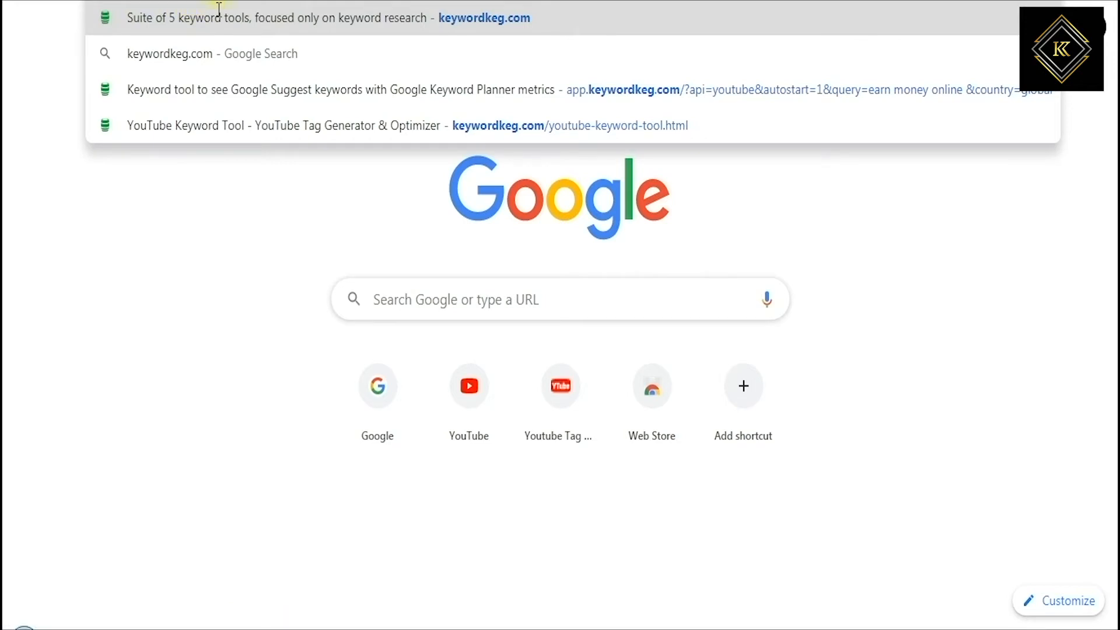
{"action": "key", "text": "Return"}
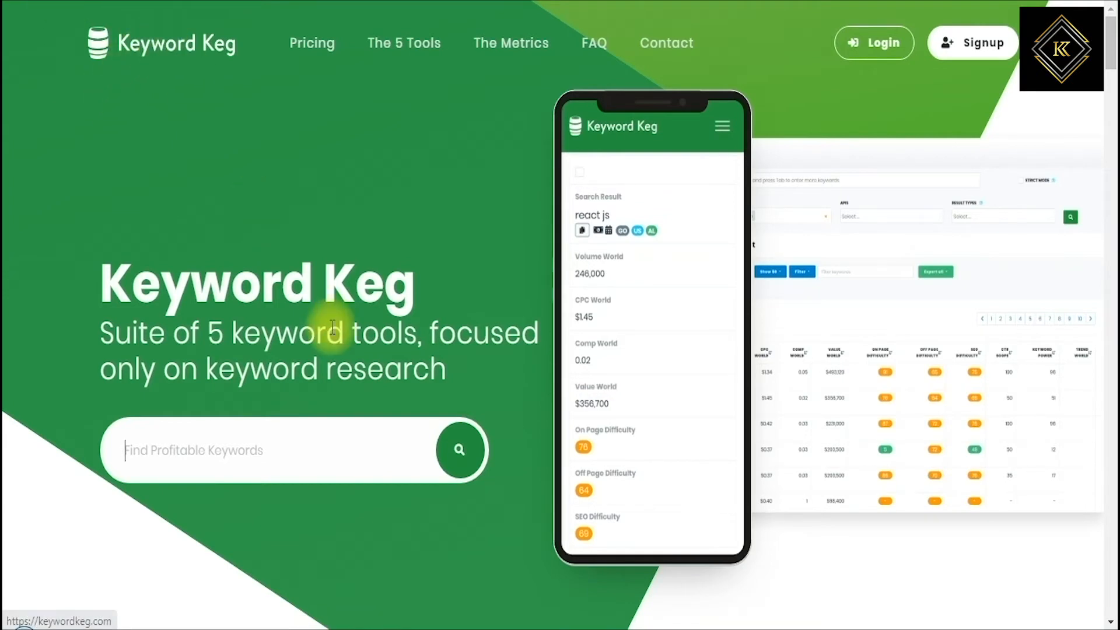
{"action": "scroll", "coordinate": [350, 321], "scroll_direction": "down", "scroll_amount": 2}
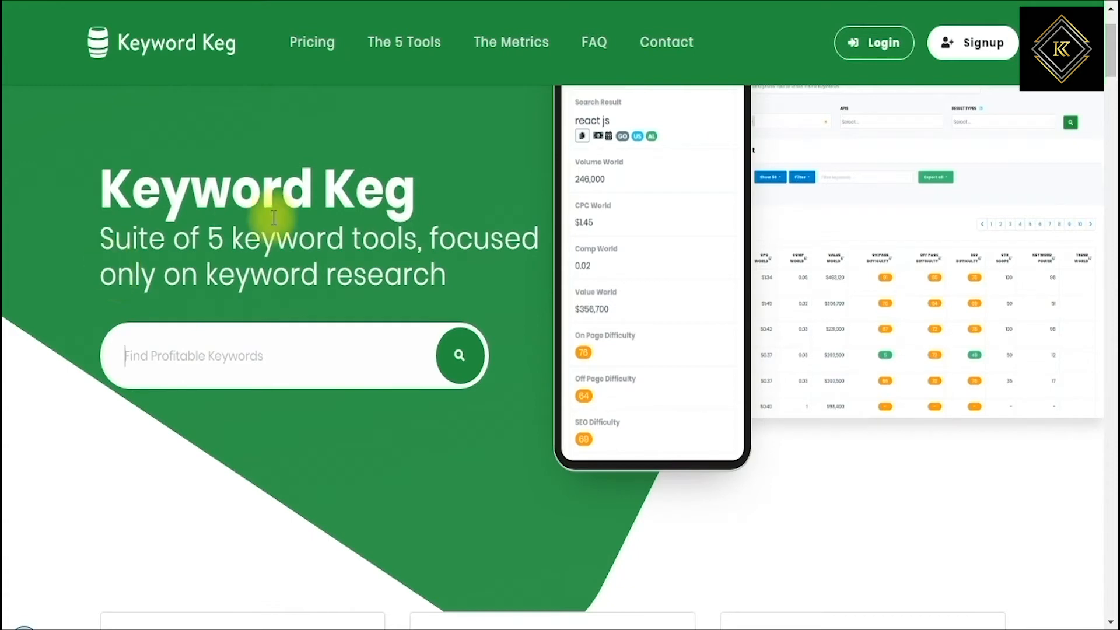
{"action": "scroll", "coordinate": [201, 364], "scroll_direction": "down", "scroll_amount": 5}
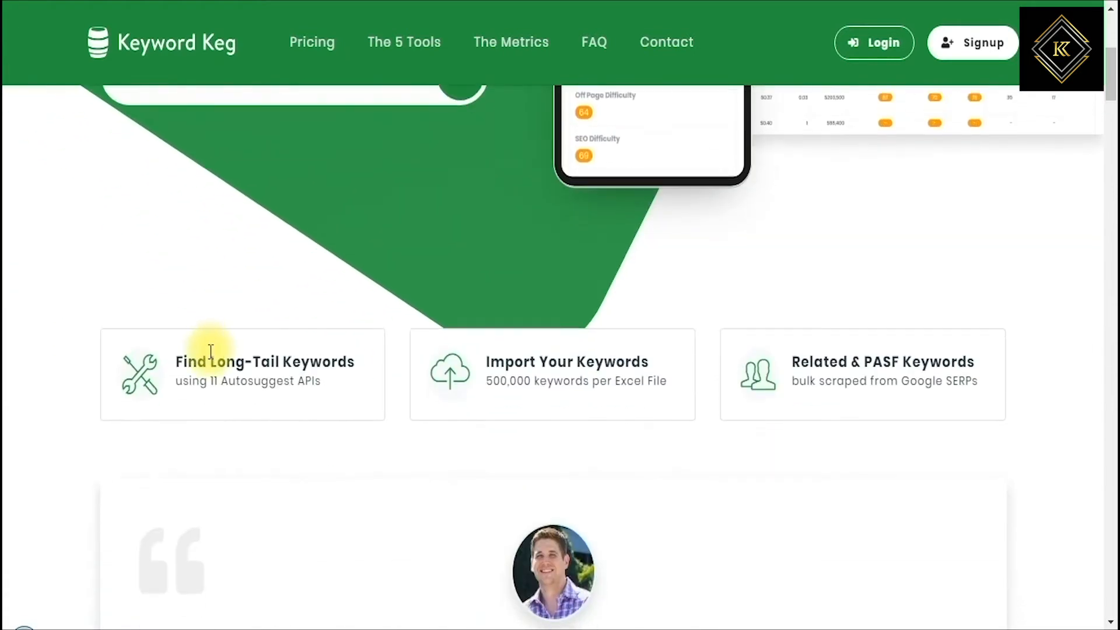
{"action": "scroll", "coordinate": [210, 352], "scroll_direction": "up", "scroll_amount": 7}
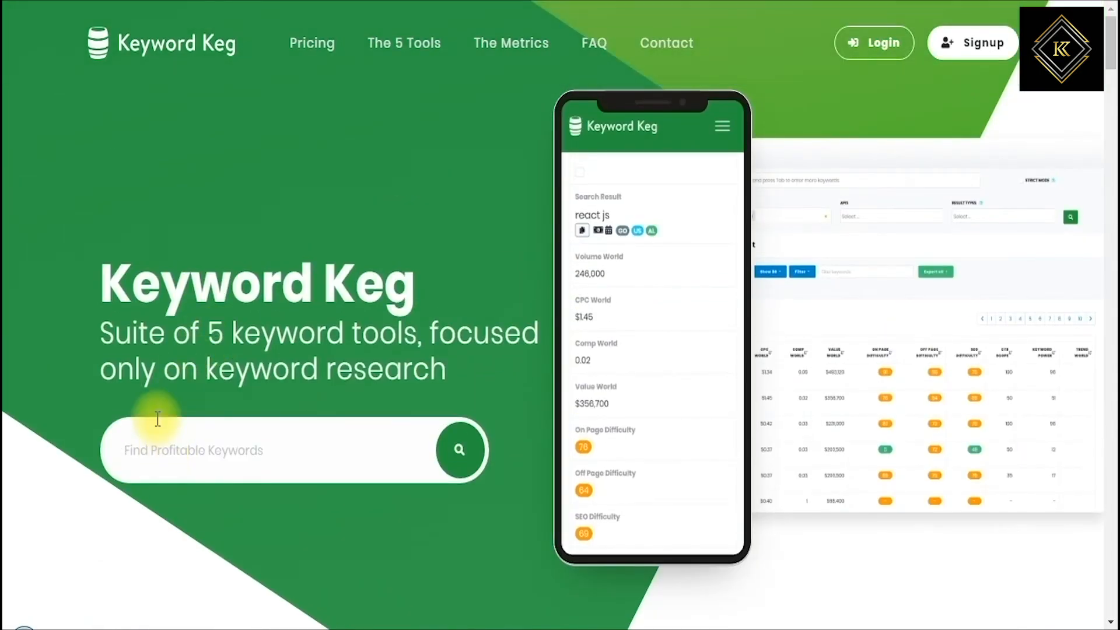
Step: Search Keyword Keg for profitable keywords on "how create youtube channel"
{"action": "left_click", "coordinate": [158, 419]}
{"action": "type", "text": "how create yo"}
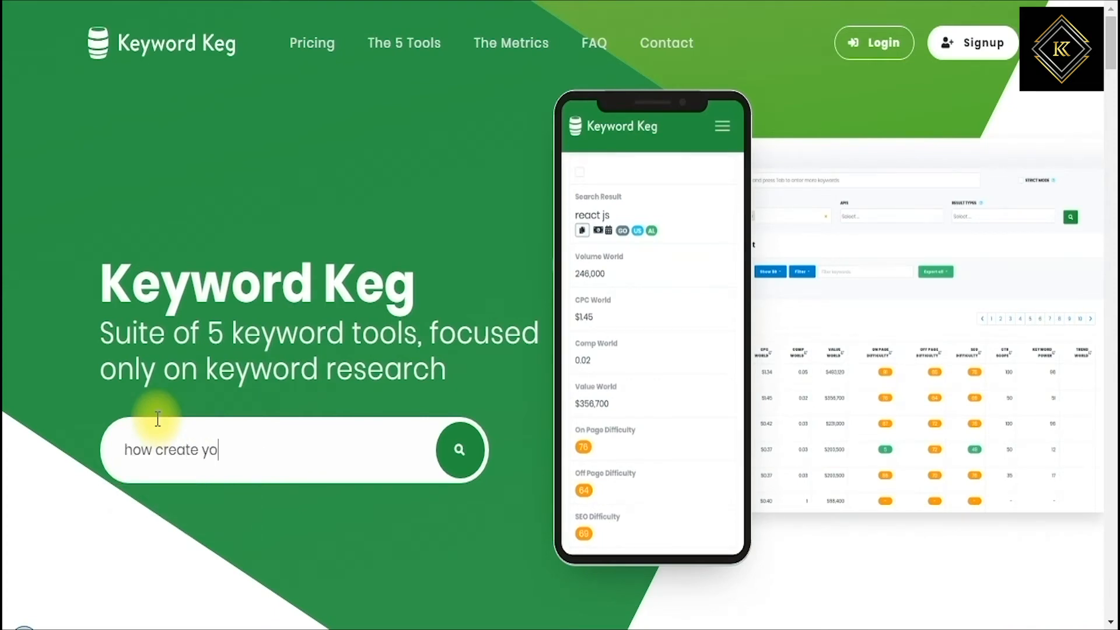
{"action": "type", "text": "utube channel"}
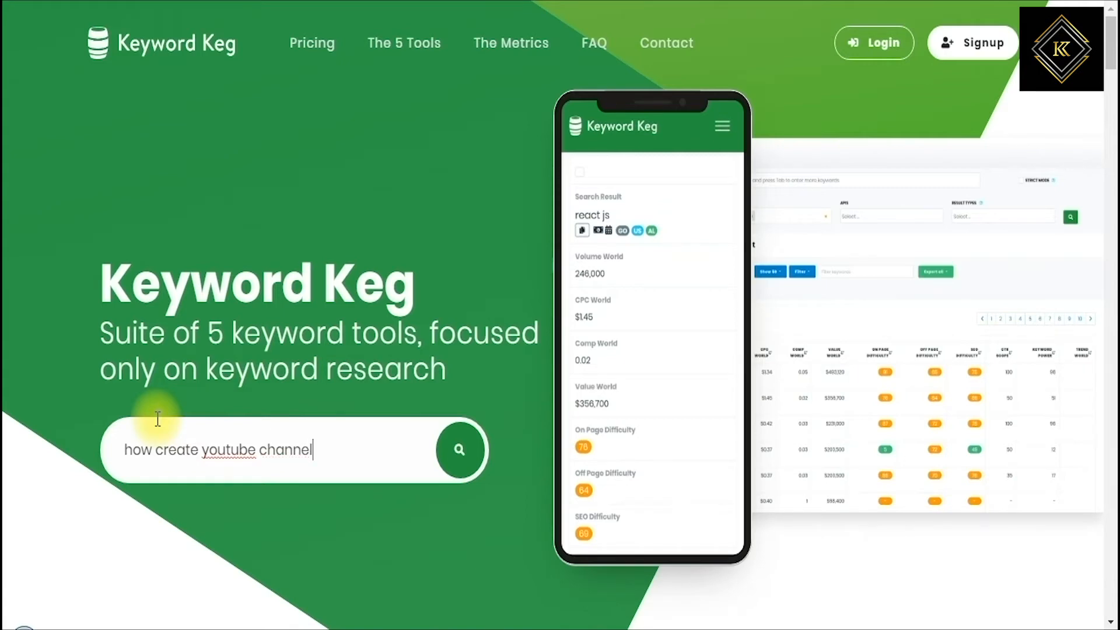
{"action": "left_click", "coordinate": [462, 454]}
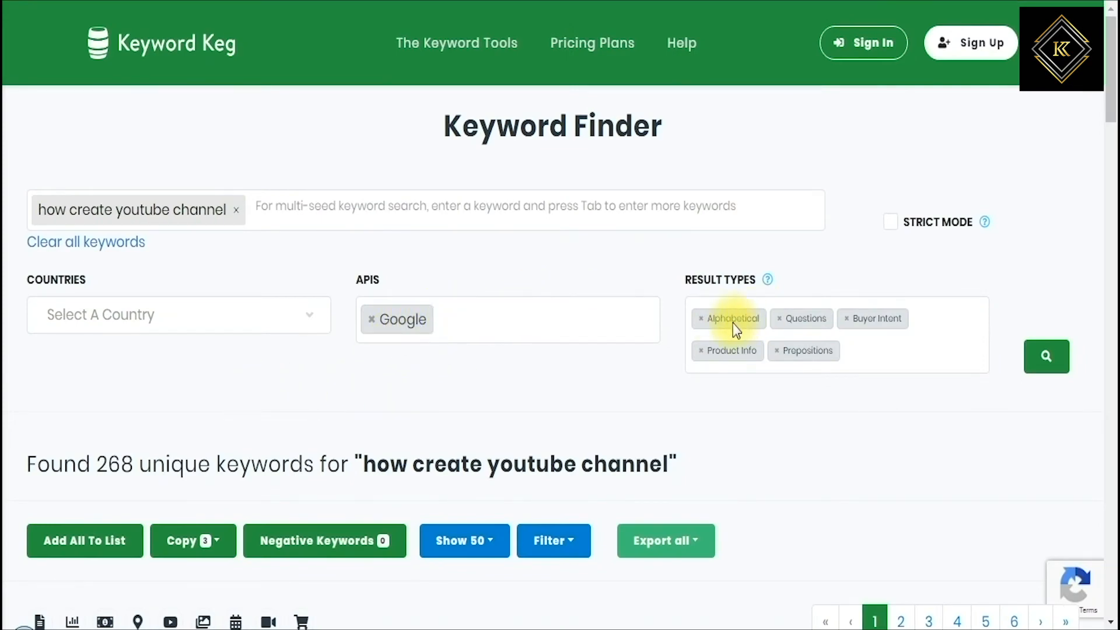
Step: Review the keyword results and select "how to create a youtube channel", "how i create youtube account" and "how to create youtube channel"
{"action": "scroll", "coordinate": [400, 388], "scroll_direction": "down", "scroll_amount": 5}
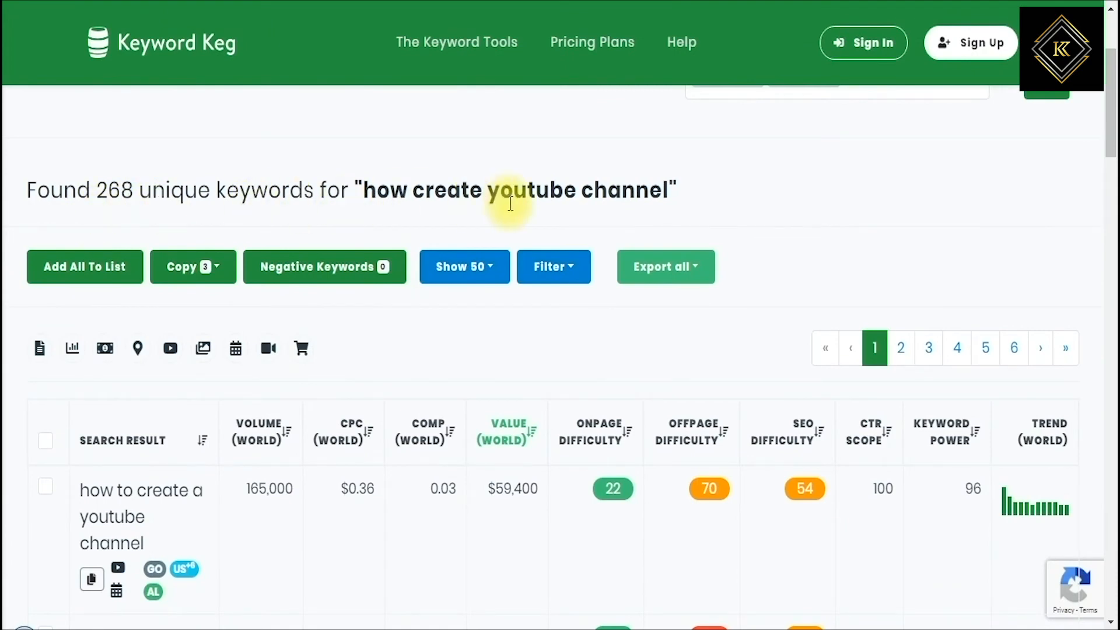
{"action": "scroll", "coordinate": [309, 347], "scroll_direction": "down", "scroll_amount": 2}
{"action": "scroll", "coordinate": [300, 356], "scroll_direction": "down", "scroll_amount": 2}
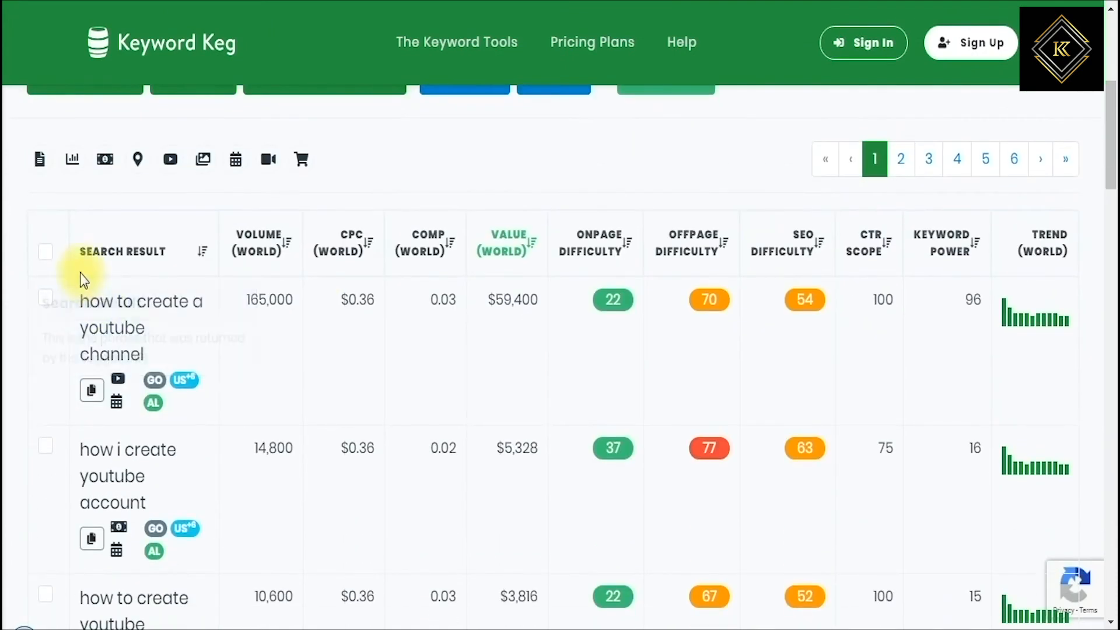
{"action": "mouse_move", "coordinate": [187, 260]}
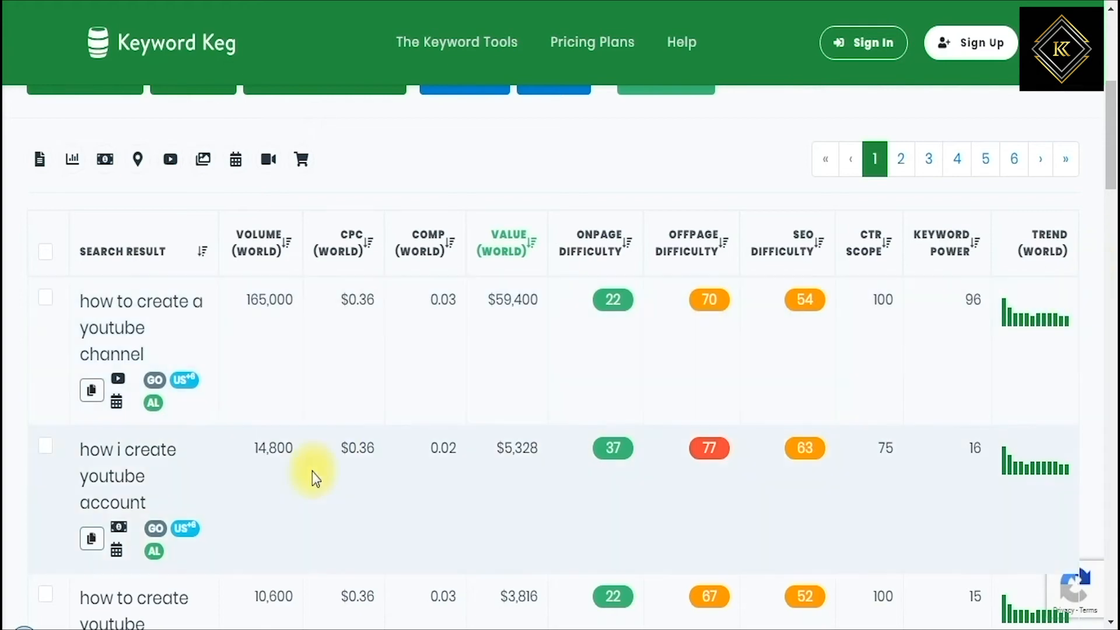
{"action": "scroll", "coordinate": [112, 494], "scroll_direction": "down", "scroll_amount": 3}
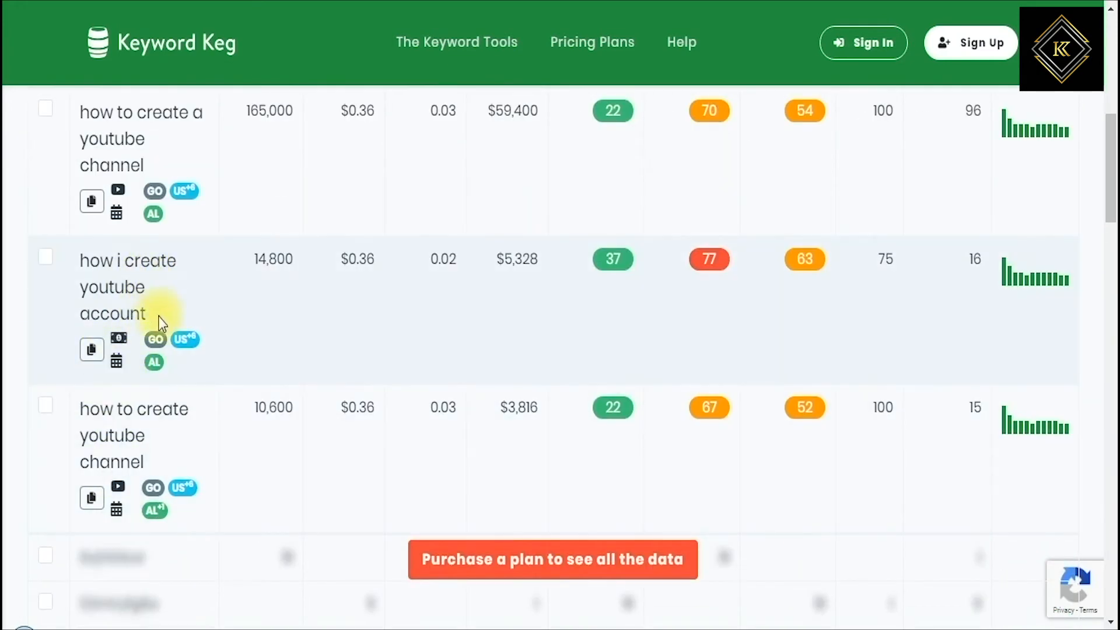
{"action": "scroll", "coordinate": [99, 350], "scroll_direction": "up", "scroll_amount": 3}
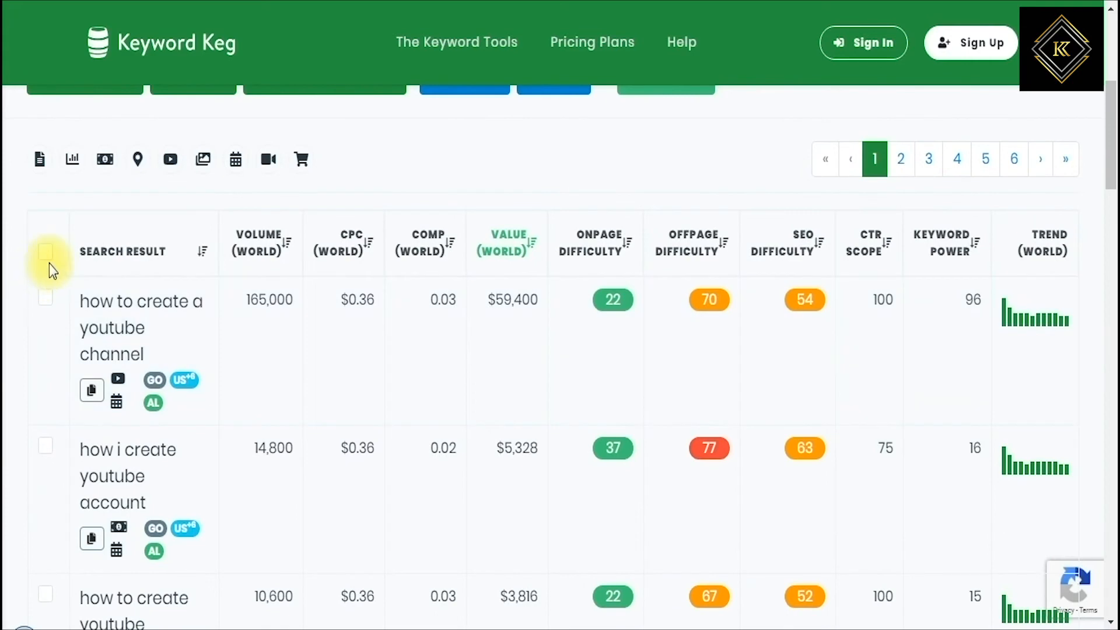
{"action": "left_click", "coordinate": [45, 299]}
{"action": "scroll", "coordinate": [54, 318], "scroll_direction": "down", "scroll_amount": 3}
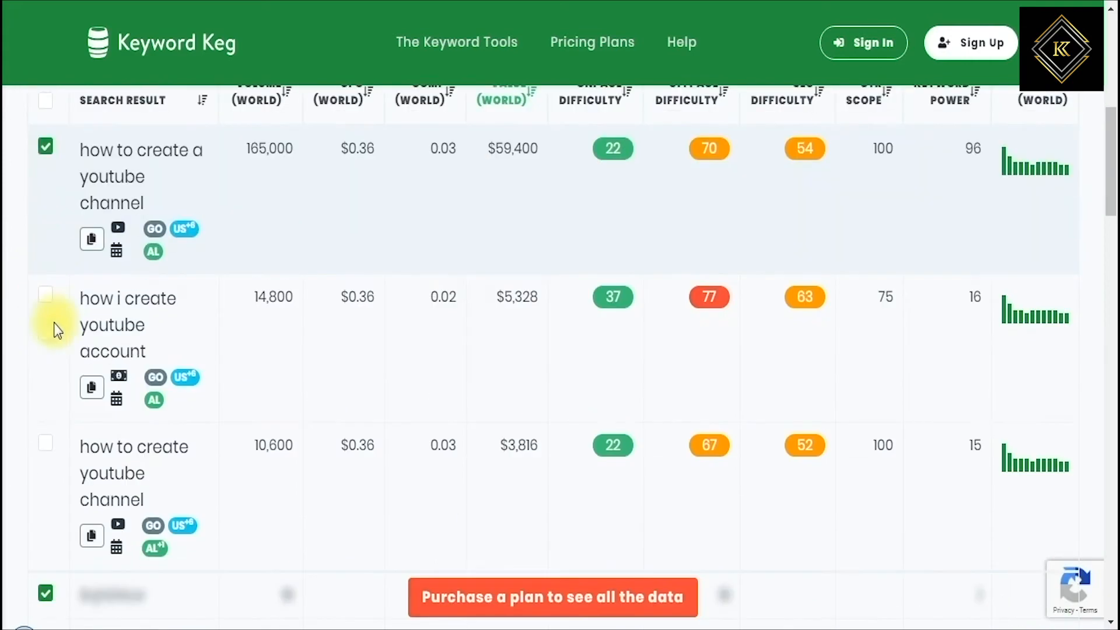
{"action": "left_click", "coordinate": [47, 260]}
{"action": "left_click", "coordinate": [44, 409]}
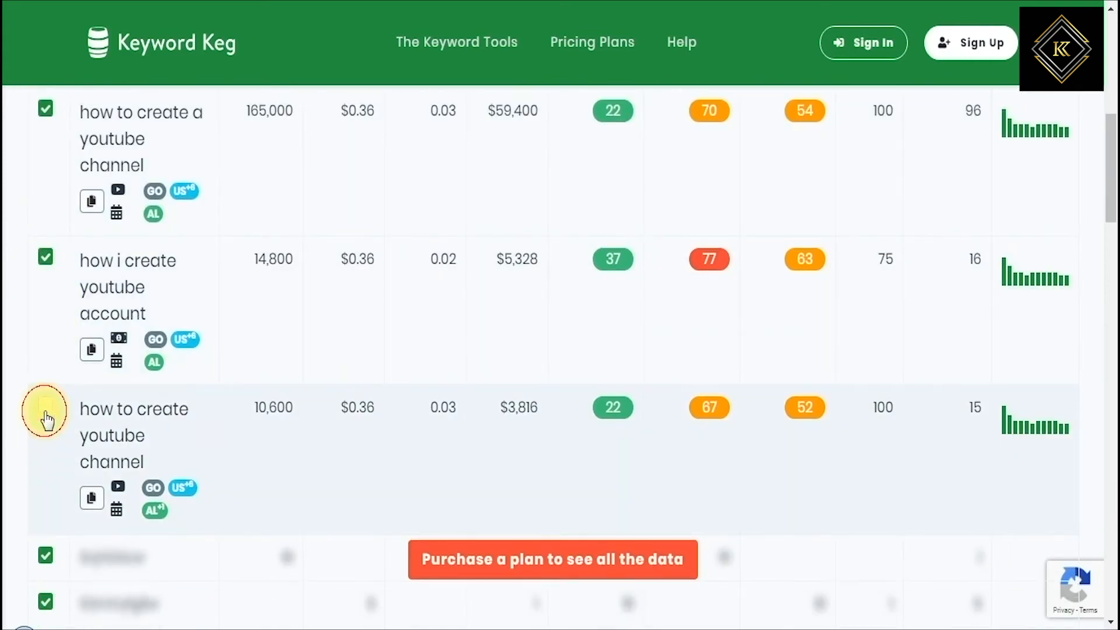
Step: Check the rest of the selected results and copy the keyword "how to create youtube channel" from its row
{"action": "scroll", "coordinate": [93, 458], "scroll_direction": "down", "scroll_amount": 3}
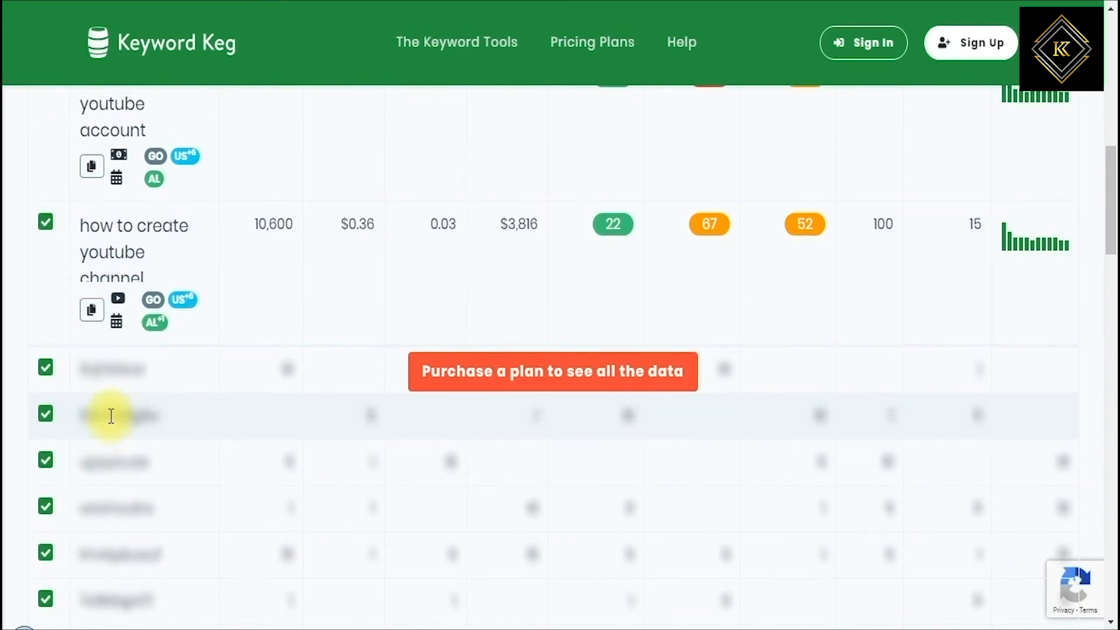
{"action": "scroll", "coordinate": [110, 413], "scroll_direction": "up", "scroll_amount": 2}
{"action": "scroll", "coordinate": [115, 402], "scroll_direction": "up", "scroll_amount": 2}
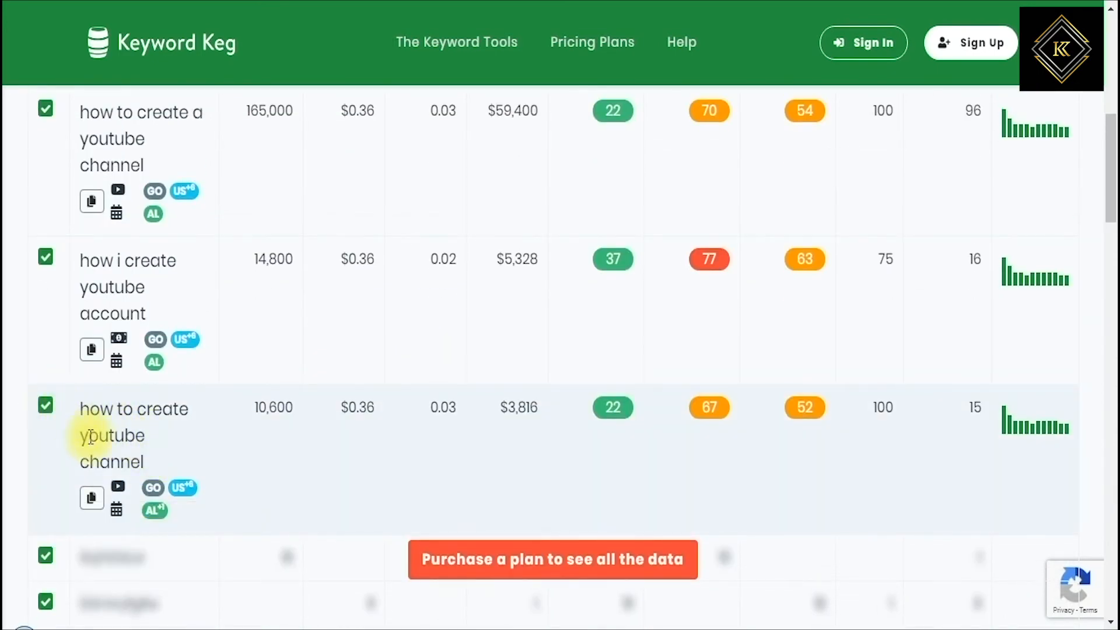
{"action": "mouse_move", "coordinate": [155, 509]}
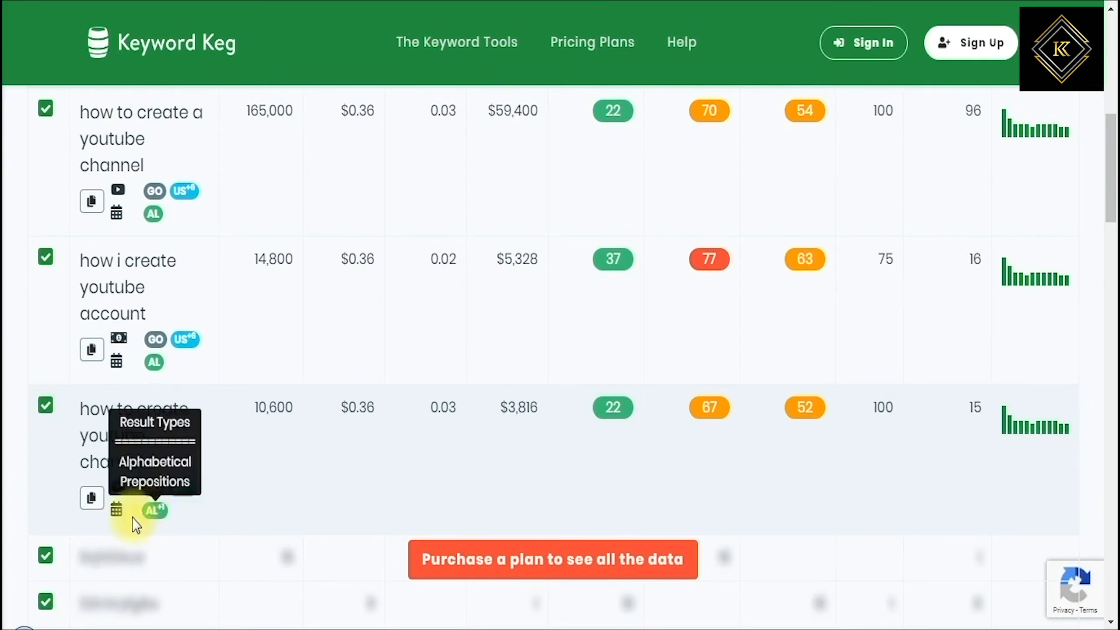
{"action": "left_click", "coordinate": [91, 499]}
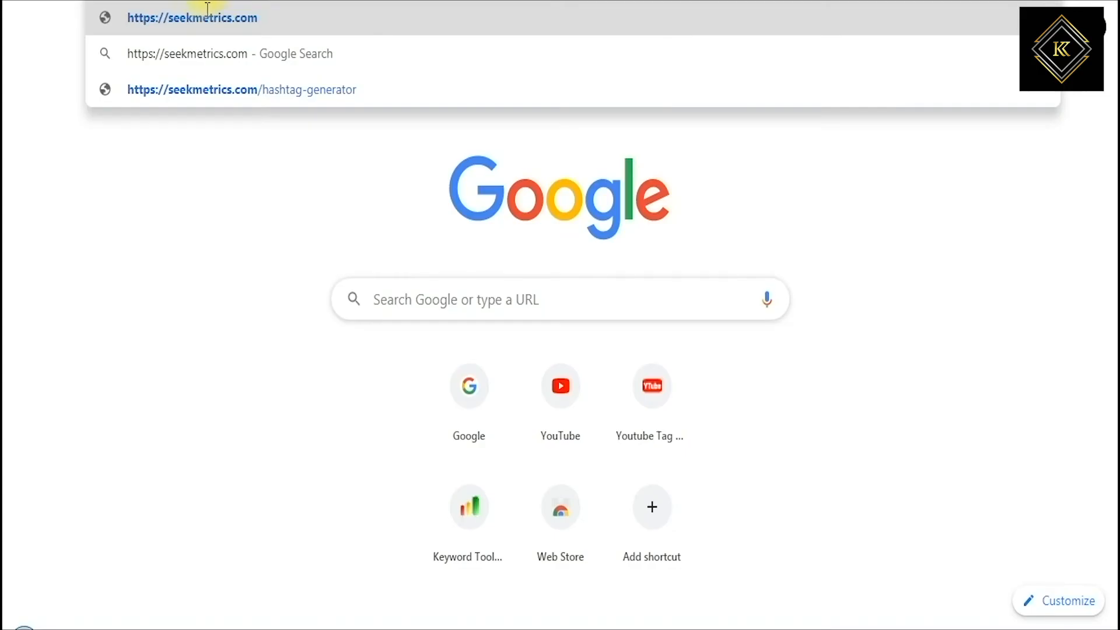
{"action": "key", "text": "Return"}
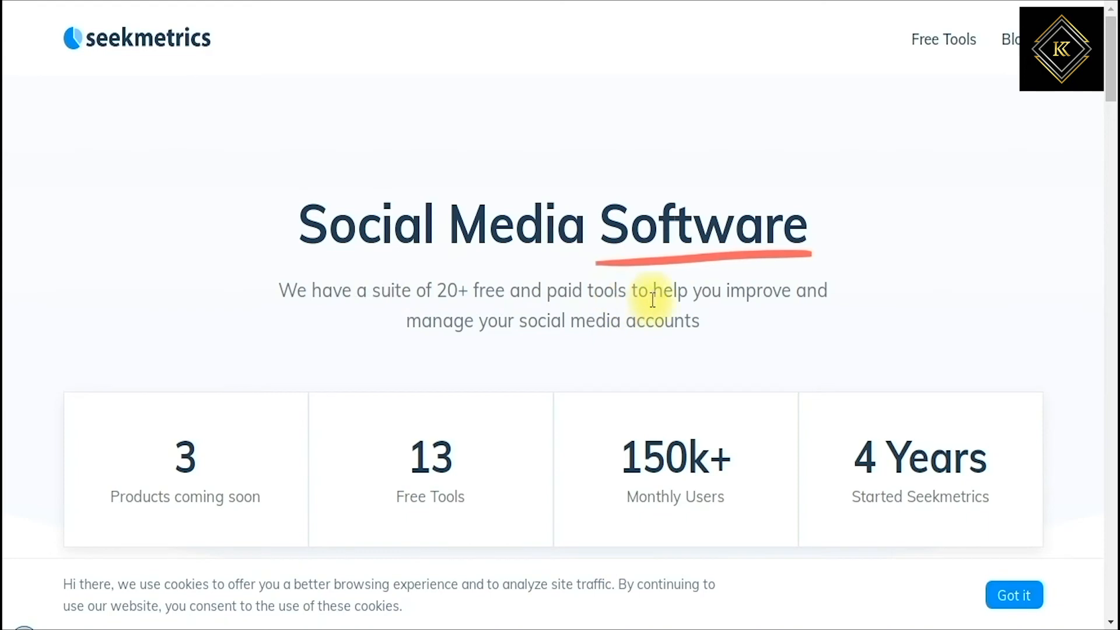
{"action": "scroll", "coordinate": [666, 297], "scroll_direction": "down", "scroll_amount": 3}
{"action": "scroll", "coordinate": [671, 300], "scroll_direction": "down", "scroll_amount": 3}
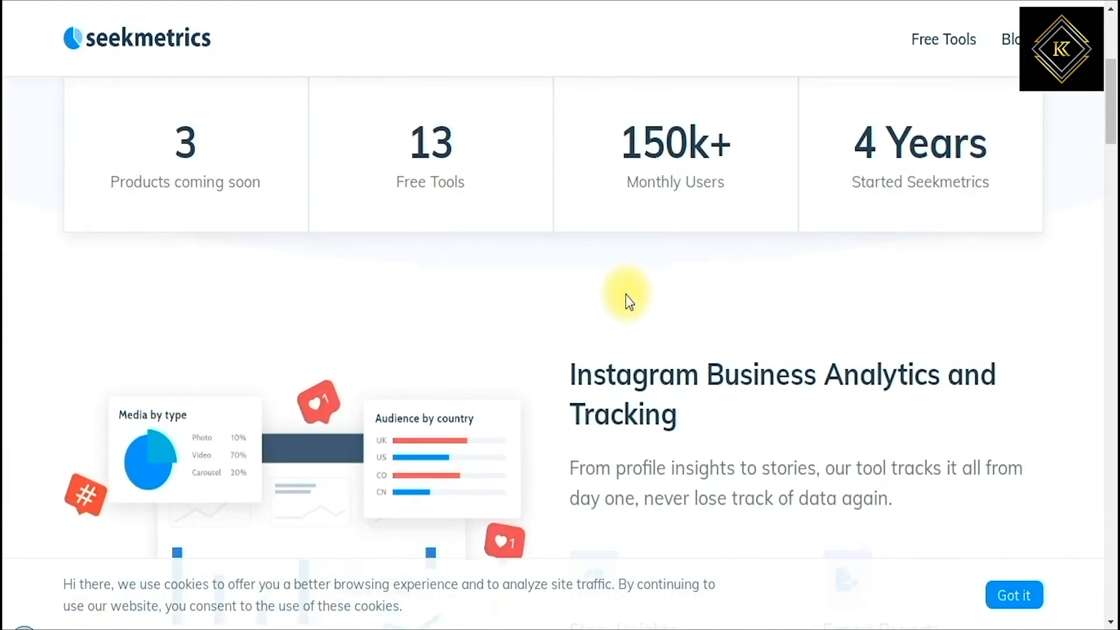
{"action": "scroll", "coordinate": [630, 300], "scroll_direction": "up", "scroll_amount": 6}
Step: Open the free Youtube Tags tool and generate tags for "how to create youtube channel"
{"action": "mouse_move", "coordinate": [924, 53]}
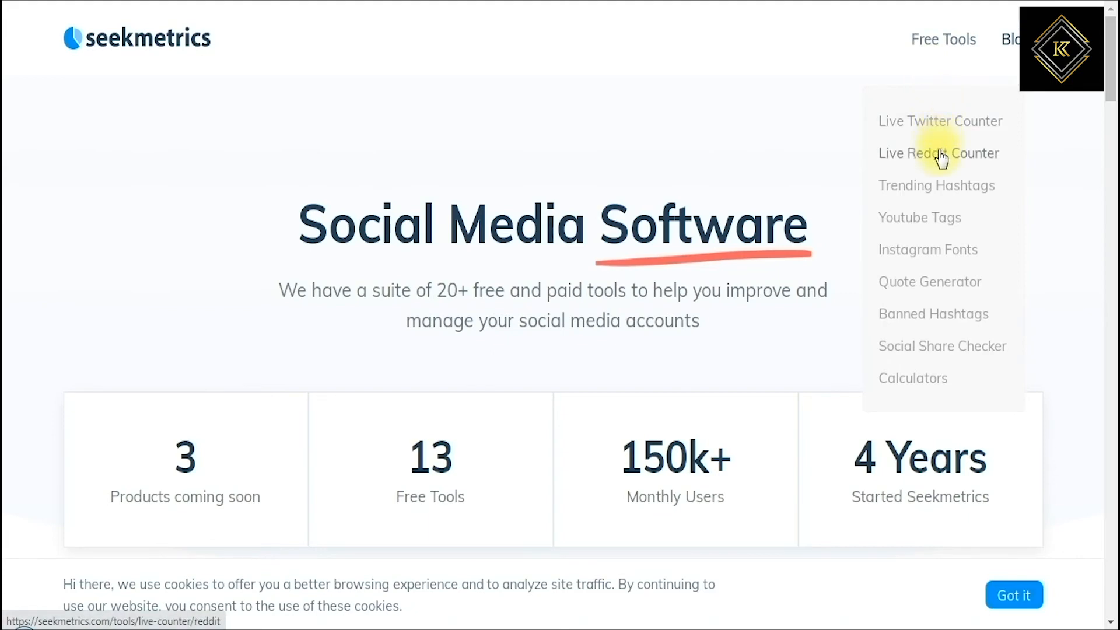
{"action": "left_click", "coordinate": [937, 228]}
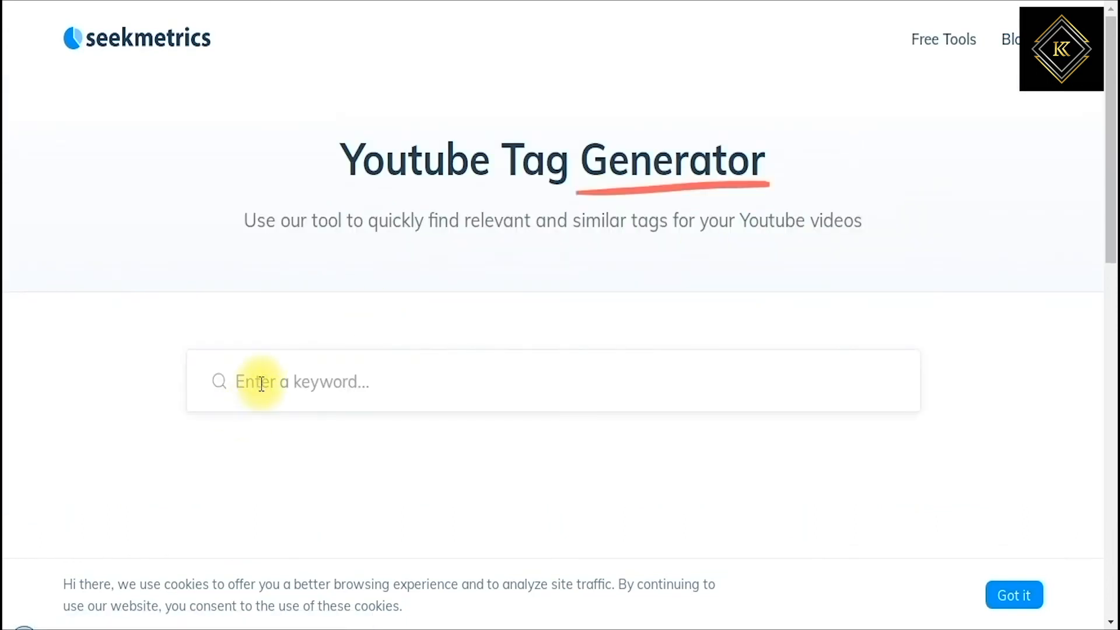
{"action": "type", "text": "how to cr"}
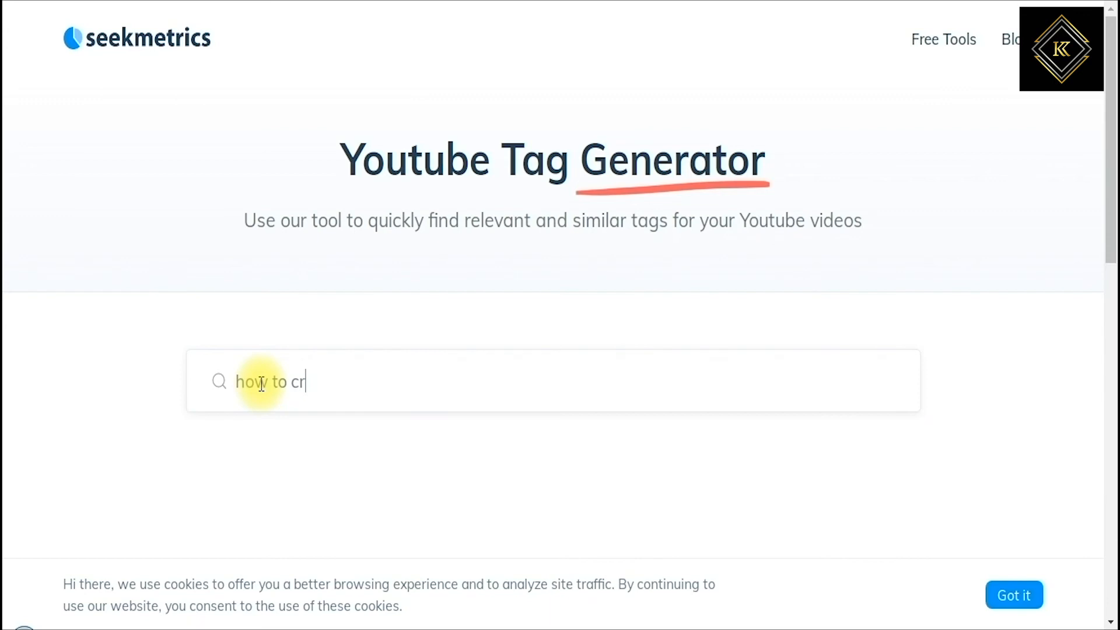
{"action": "type", "text": "eate youtube channel"}
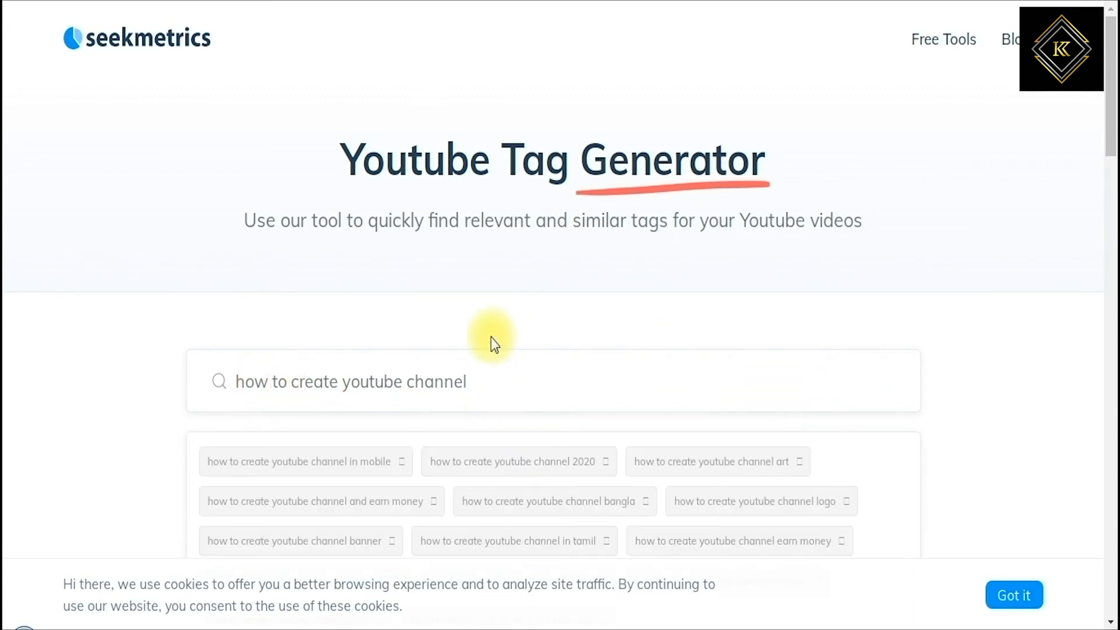
Step: Review the full list of generated tags and copy all of them to the clipboard
{"action": "scroll", "coordinate": [570, 429], "scroll_direction": "down", "scroll_amount": 5}
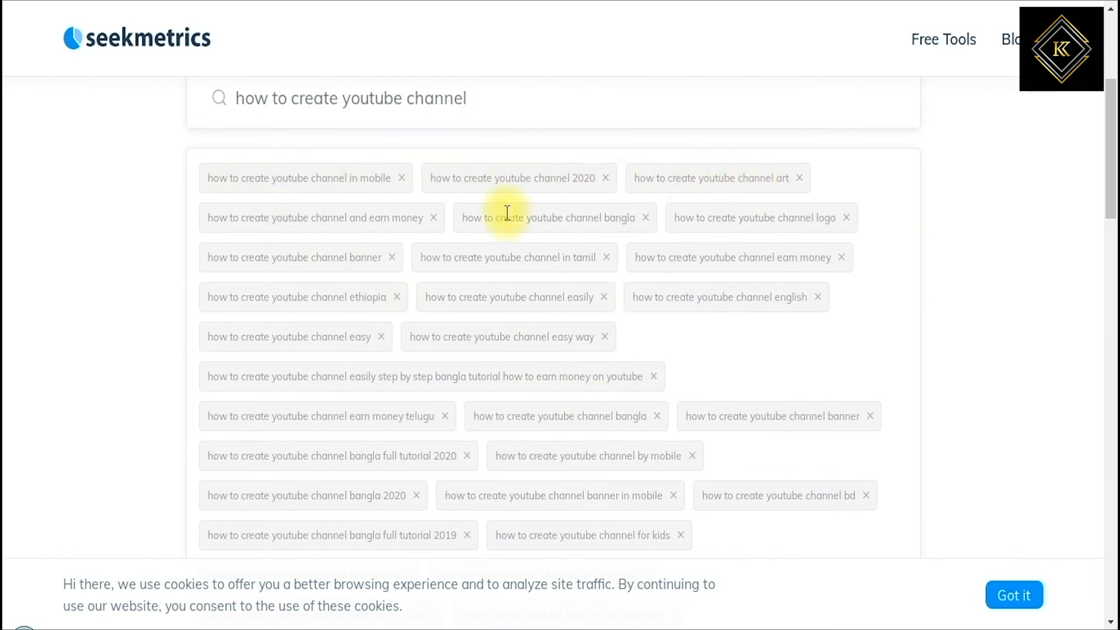
{"action": "scroll", "coordinate": [422, 321], "scroll_direction": "down", "scroll_amount": 1}
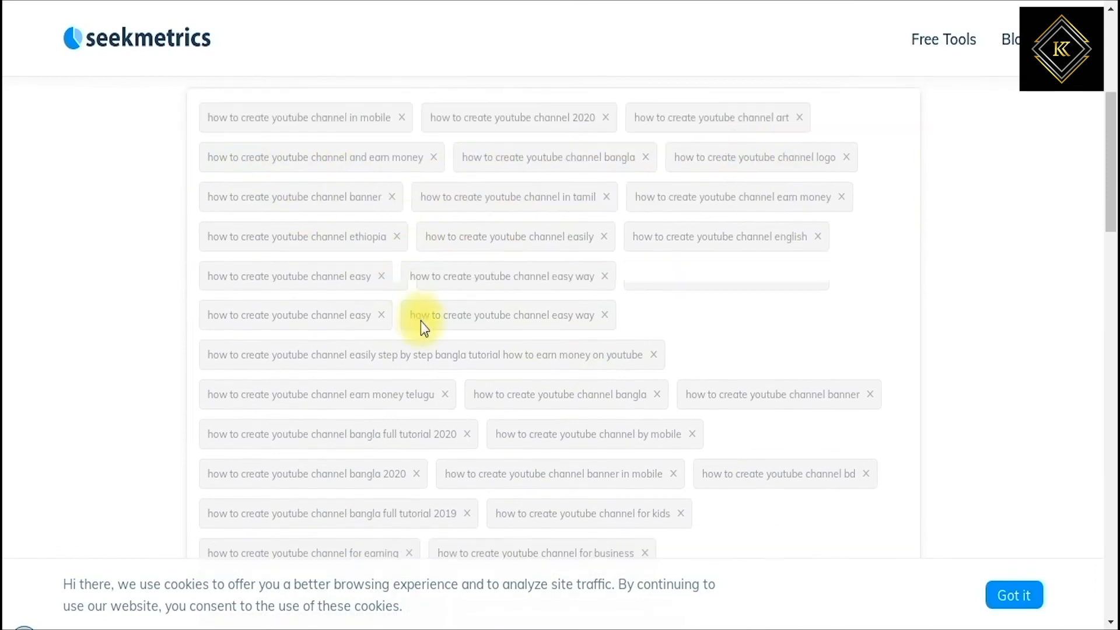
{"action": "scroll", "coordinate": [424, 324], "scroll_direction": "down", "scroll_amount": 4}
{"action": "scroll", "coordinate": [481, 345], "scroll_direction": "down", "scroll_amount": 3}
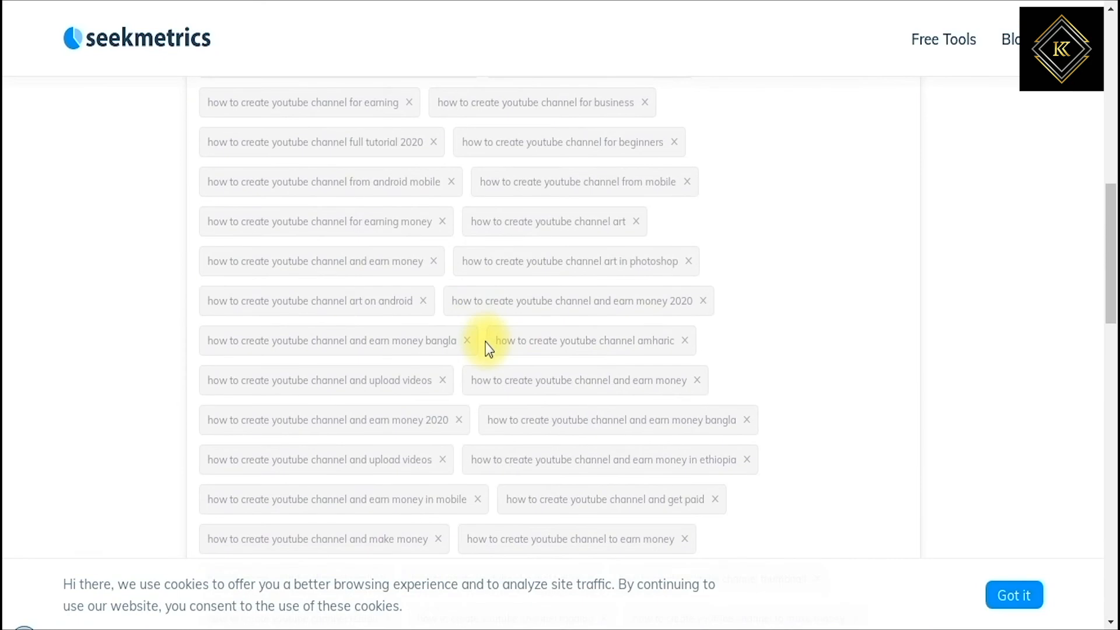
{"action": "scroll", "coordinate": [487, 344], "scroll_direction": "down", "scroll_amount": 7}
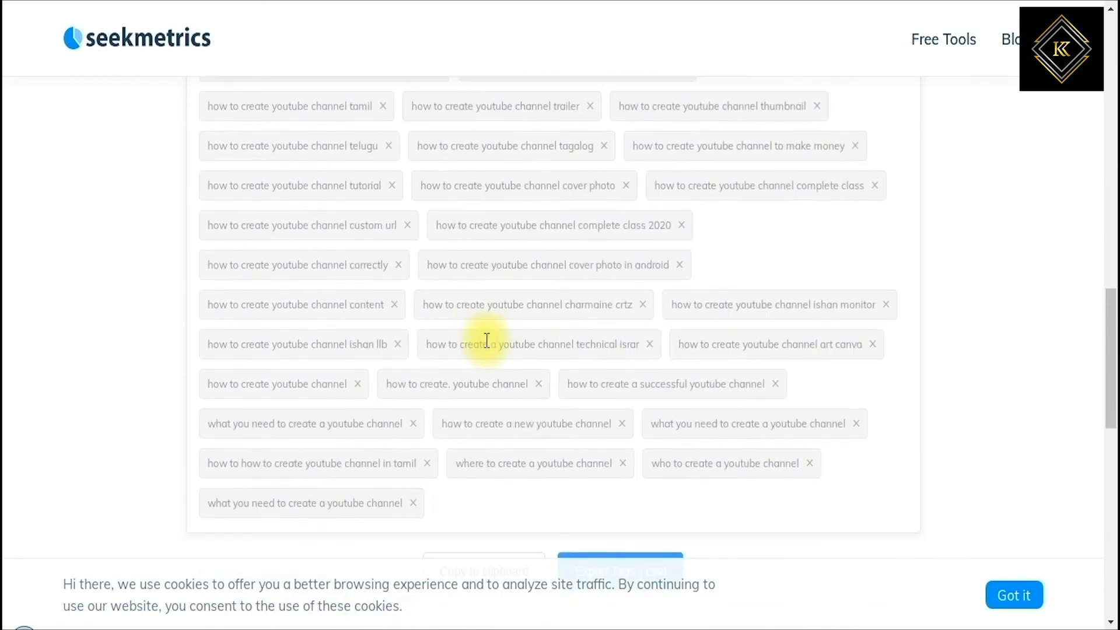
{"action": "scroll", "coordinate": [487, 342], "scroll_direction": "down", "scroll_amount": 2}
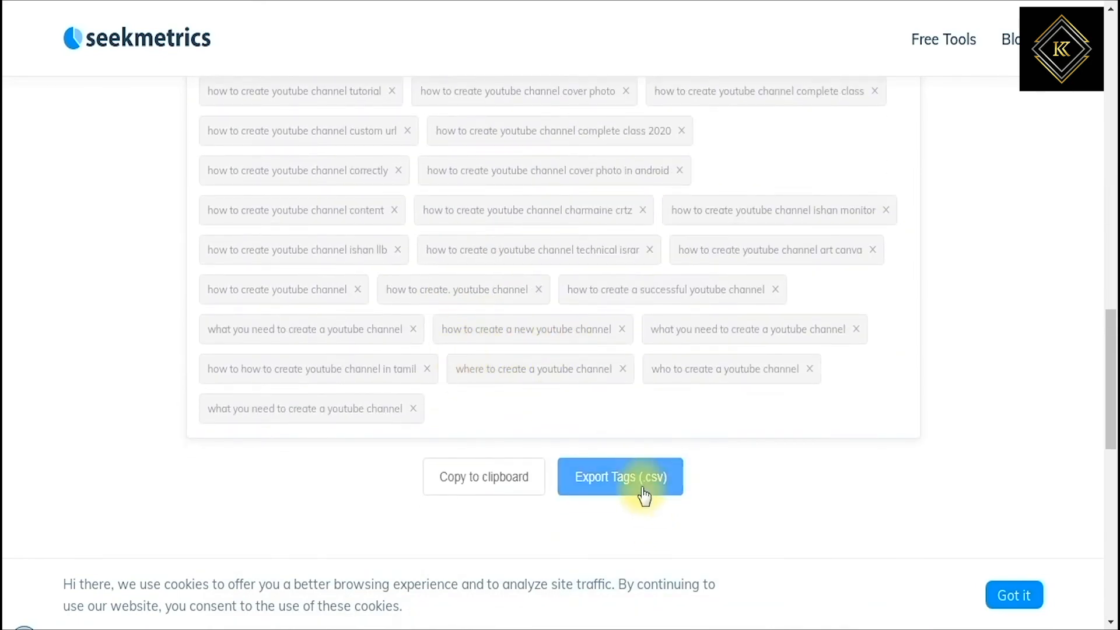
{"action": "left_click", "coordinate": [458, 480]}
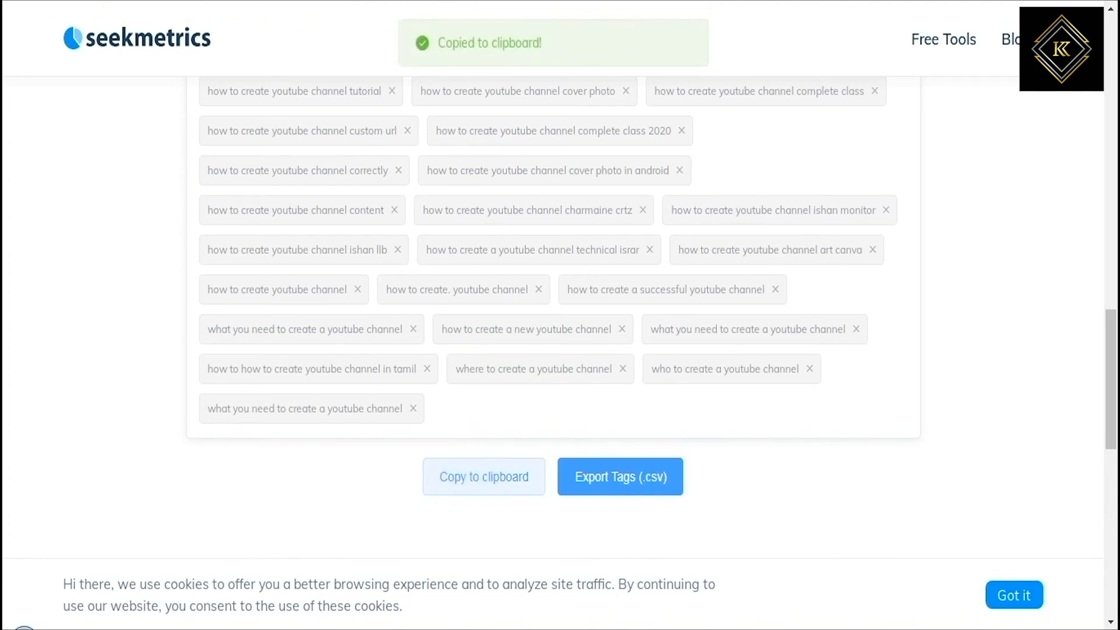
{"action": "key", "text": "ctrl+t"}
{"action": "left_click", "coordinate": [266, 7]}
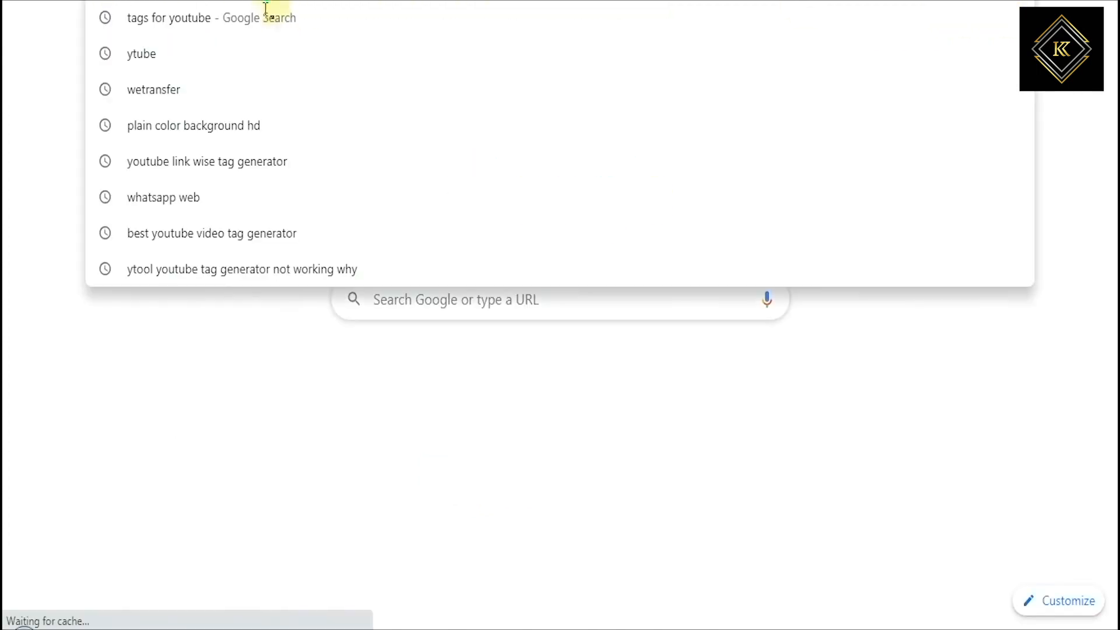
{"action": "key", "text": "ctrl+v"}
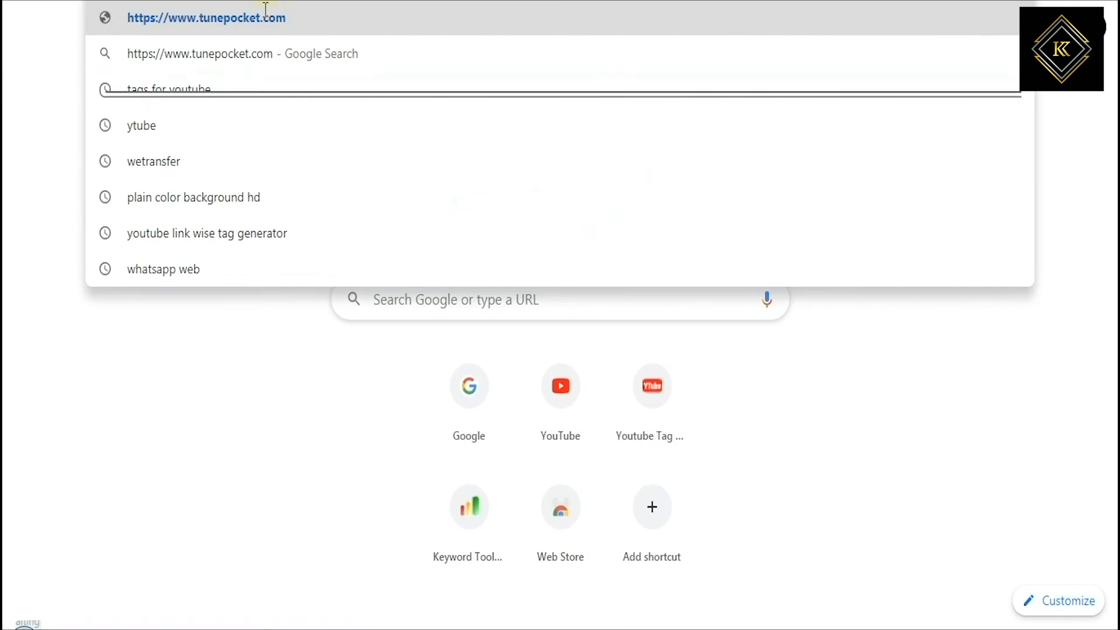
{"action": "key", "text": "Return"}
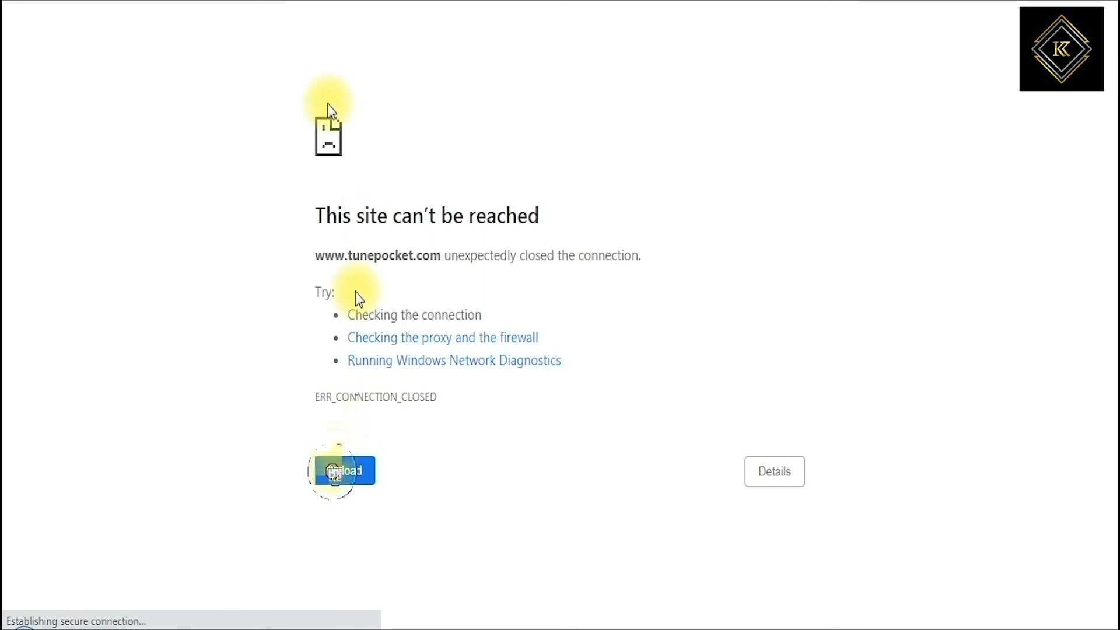
Step: Reload the TunePocket site and open its YouTube Video Tags Generator (Beta) tool
{"action": "left_click", "coordinate": [333, 471]}
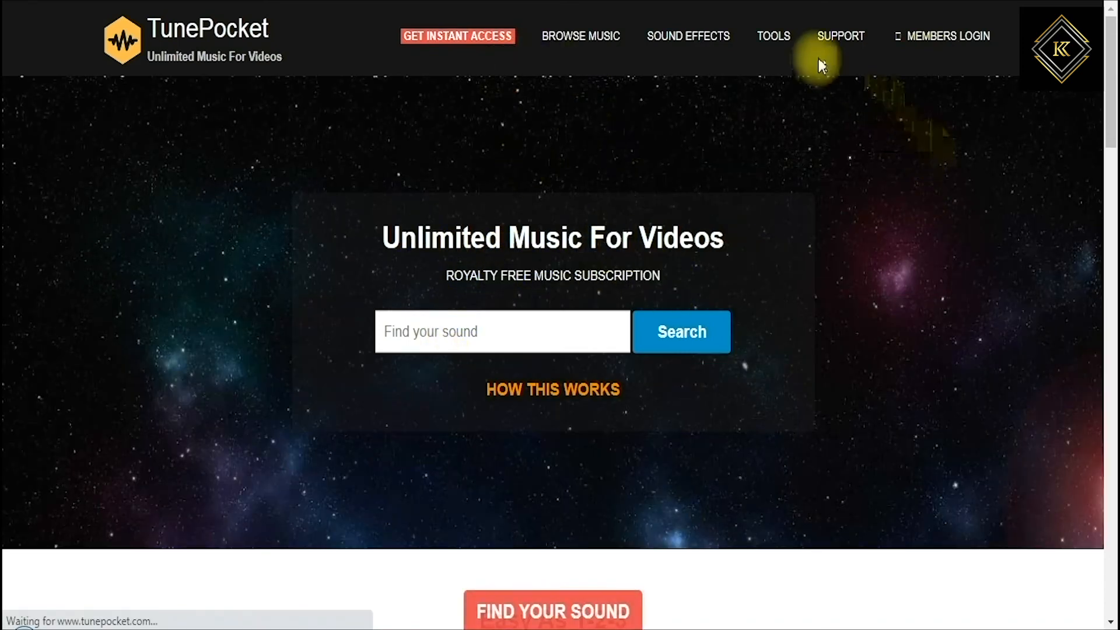
{"action": "mouse_move", "coordinate": [767, 36]}
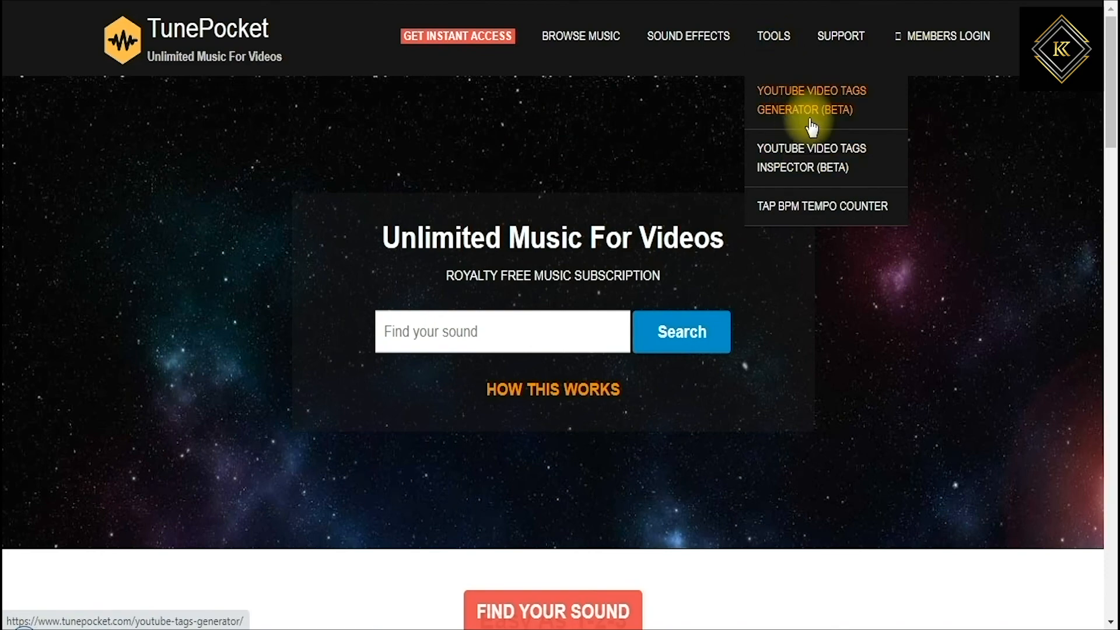
{"action": "left_click", "coordinate": [819, 104]}
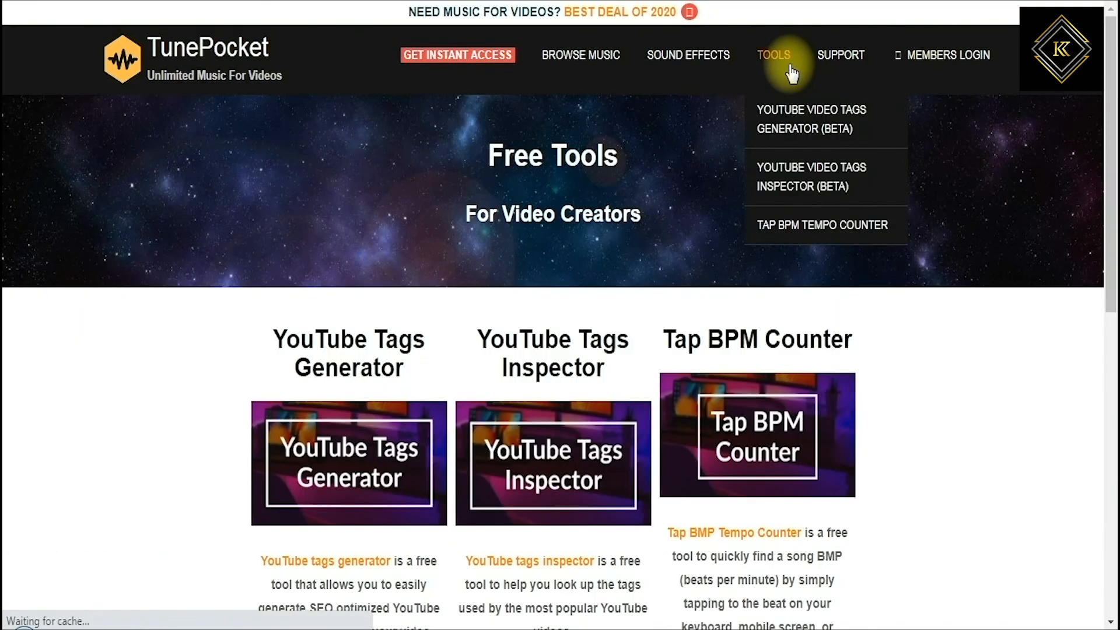
{"action": "left_click", "coordinate": [796, 114]}
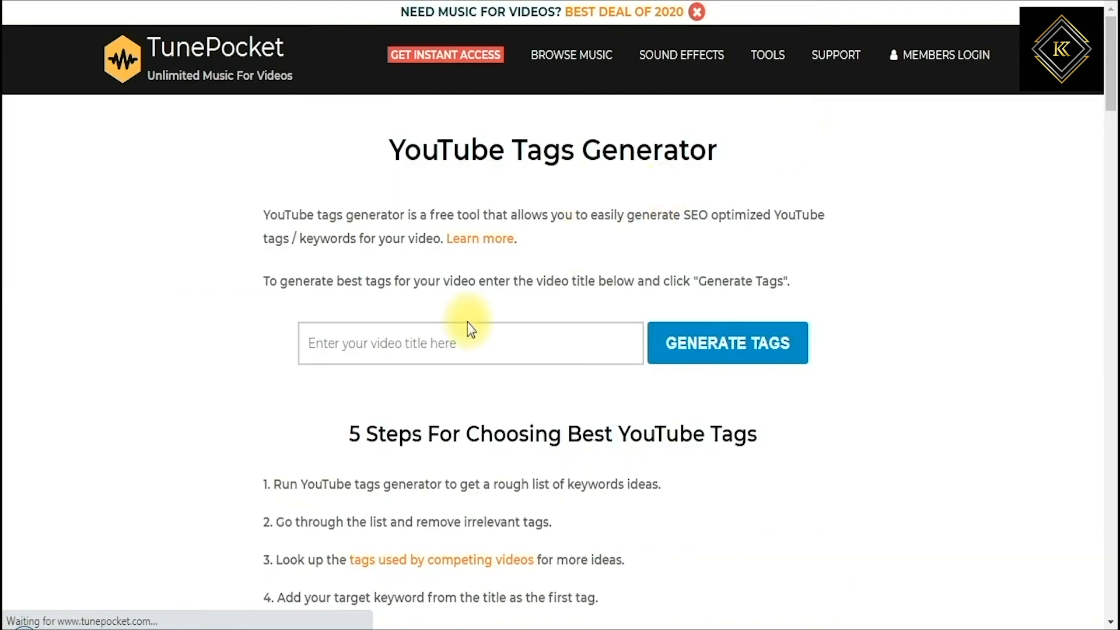
Step: Generate tags for the video title "how create youtube channel"
{"action": "left_click", "coordinate": [410, 349]}
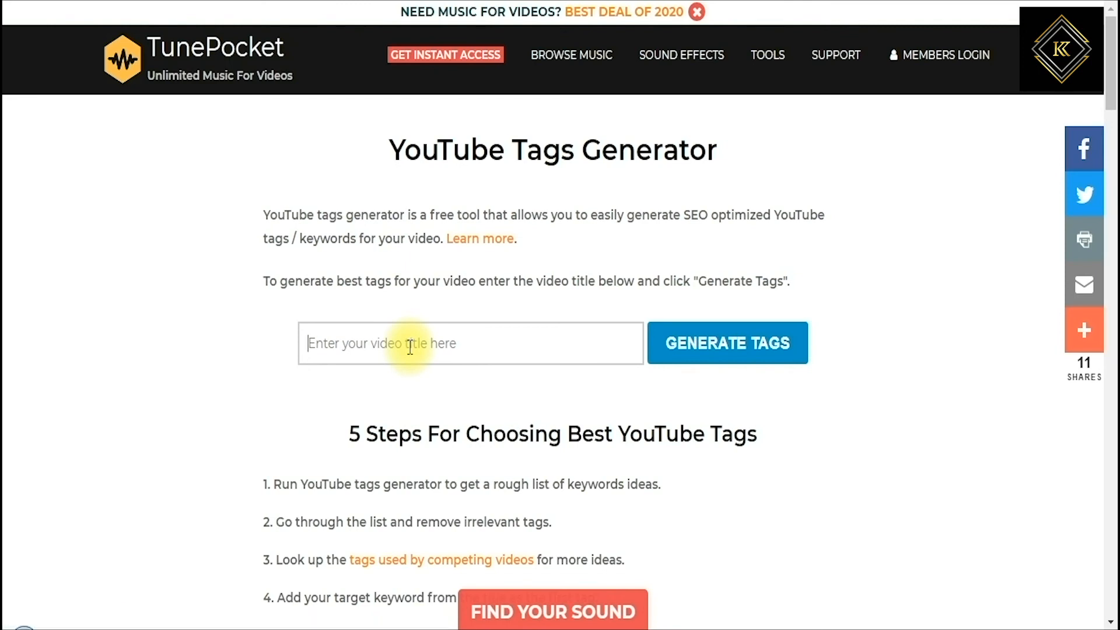
{"action": "type", "text": "how"}
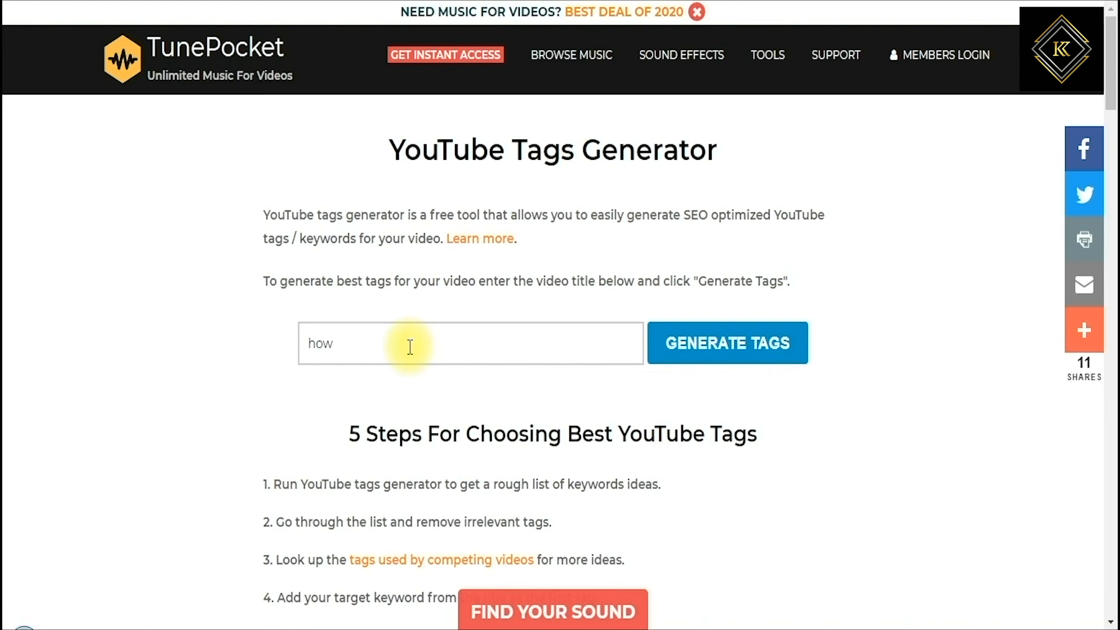
{"action": "type", "text": " up"}
{"action": "type", "text": " channel"}
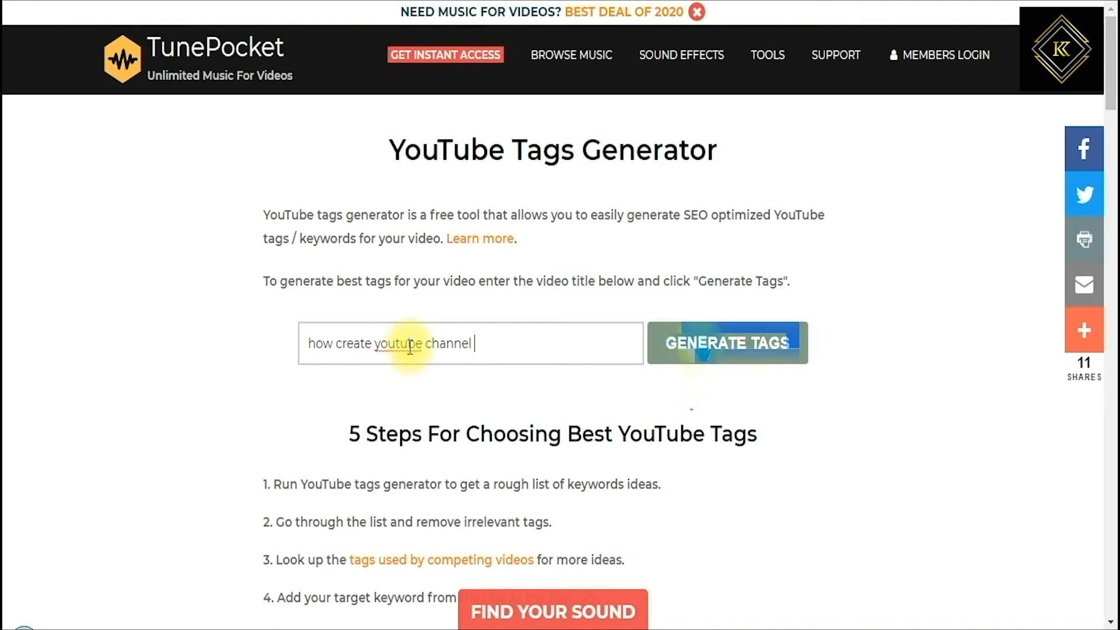
{"action": "left_click", "coordinate": [704, 345]}
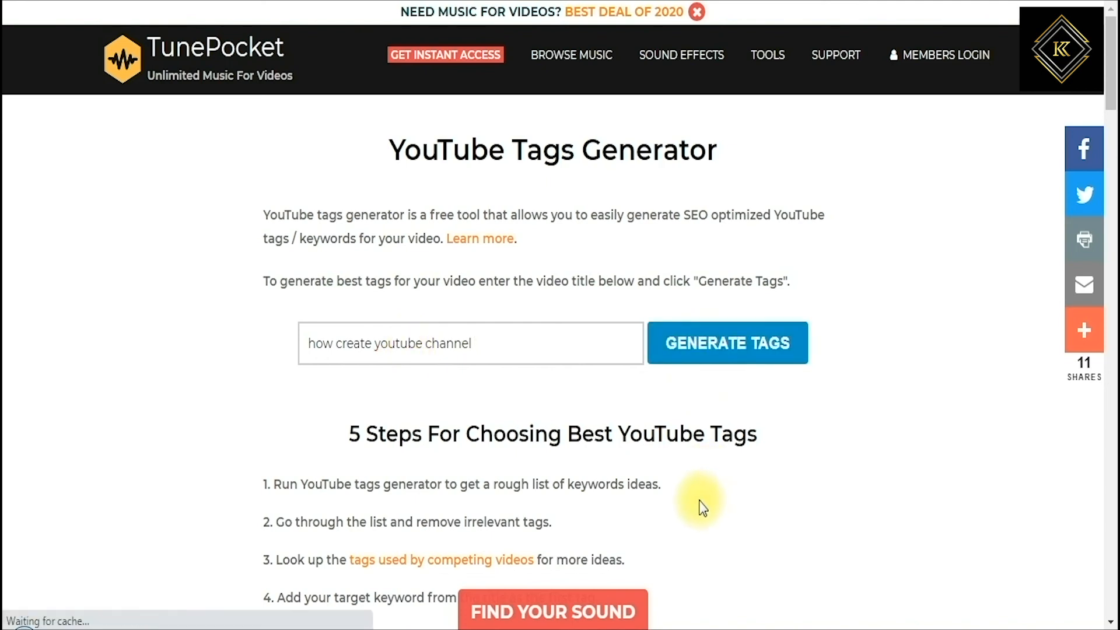
Step: Copy the suggested tags to the clipboard and dismiss the newsletter sign-up pop-up
{"action": "scroll", "coordinate": [702, 504], "scroll_direction": "down", "scroll_amount": 2}
{"action": "scroll", "coordinate": [588, 445], "scroll_direction": "down", "scroll_amount": 1}
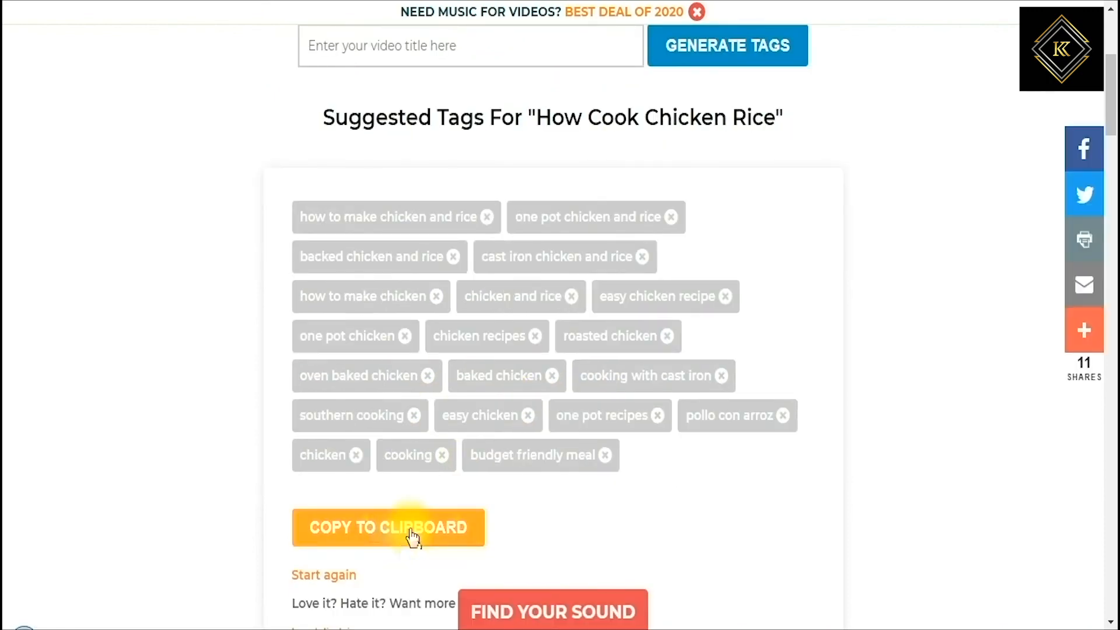
{"action": "left_click", "coordinate": [339, 531]}
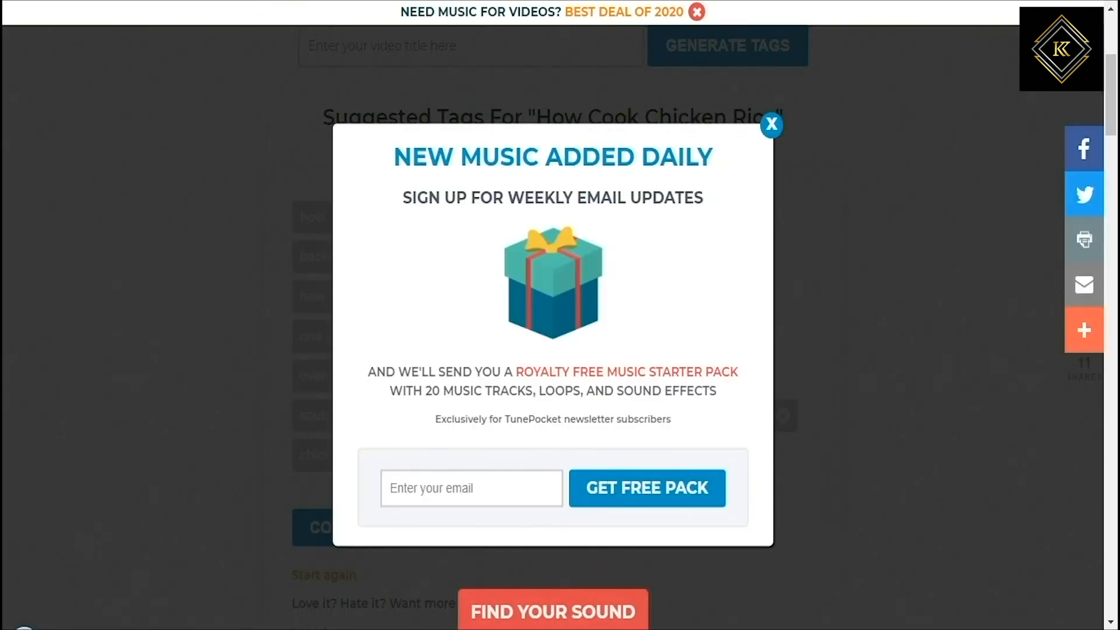
{"action": "left_click", "coordinate": [771, 123]}
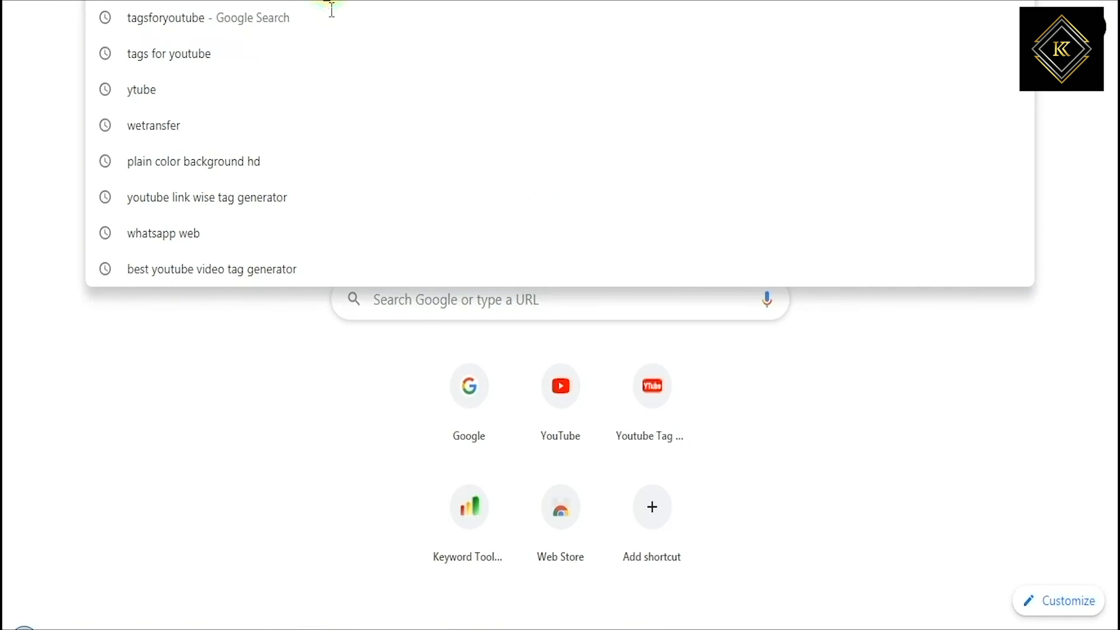
{"action": "key", "text": "ctrl+v"}
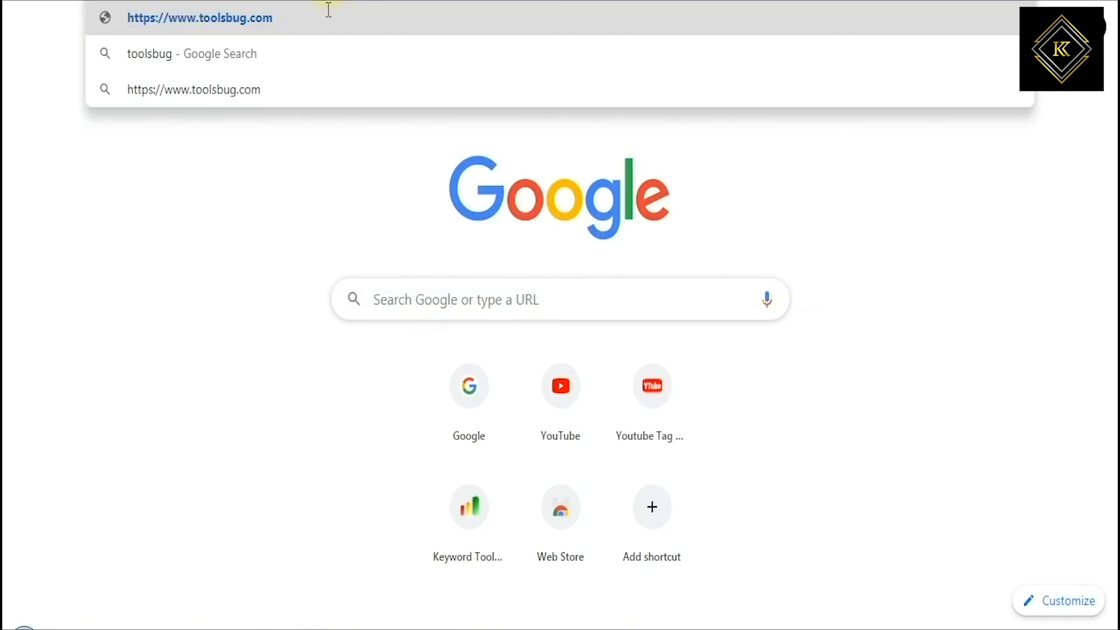
{"action": "key", "text": "Return"}
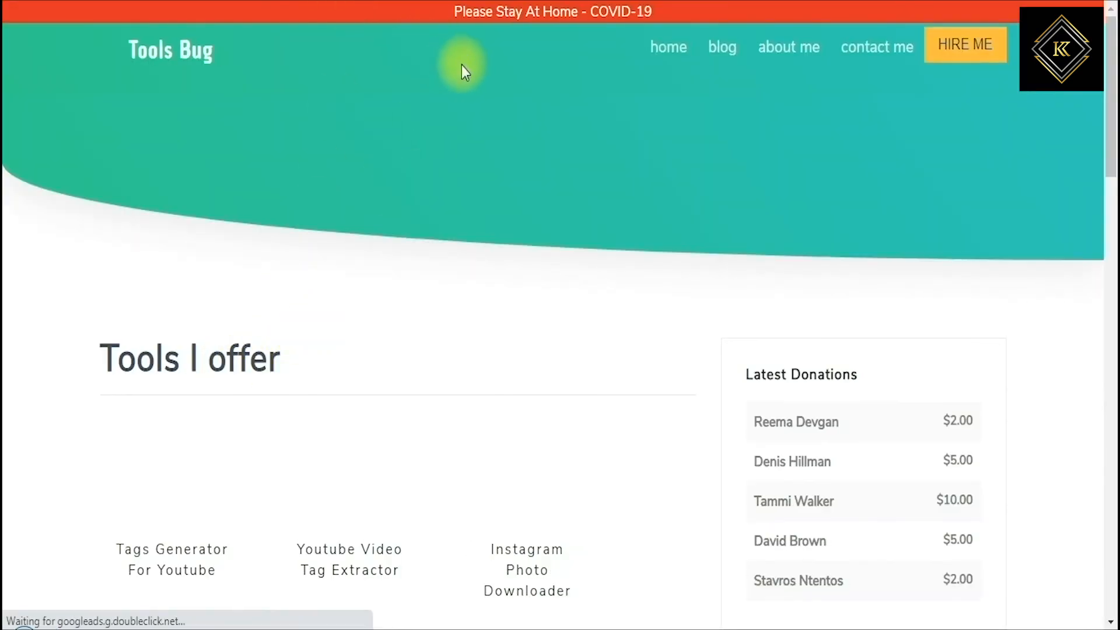
{"action": "scroll", "coordinate": [365, 187], "scroll_direction": "down", "scroll_amount": 5}
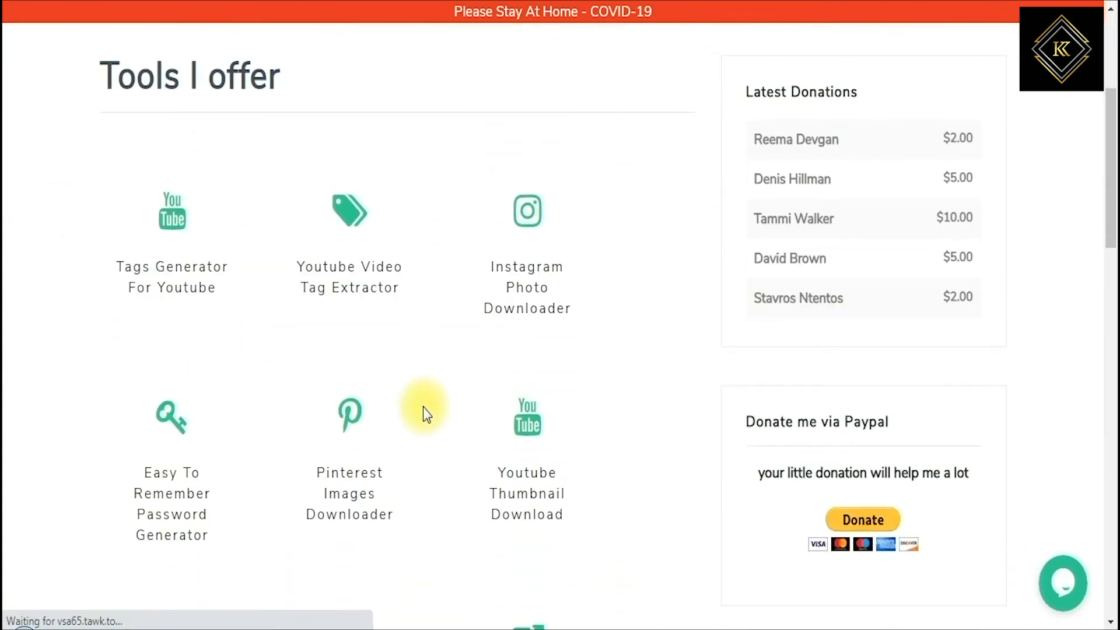
{"action": "scroll", "coordinate": [424, 408], "scroll_direction": "down", "scroll_amount": 15}
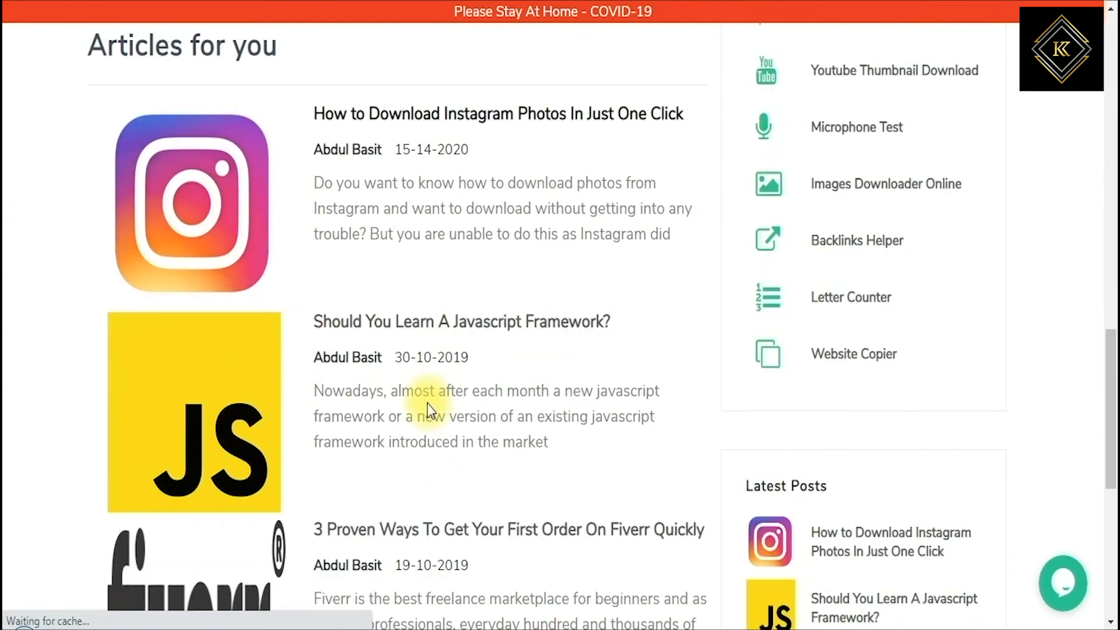
{"action": "scroll", "coordinate": [428, 404], "scroll_direction": "up", "scroll_amount": 11}
{"action": "scroll", "coordinate": [298, 304], "scroll_direction": "up", "scroll_amount": 2}
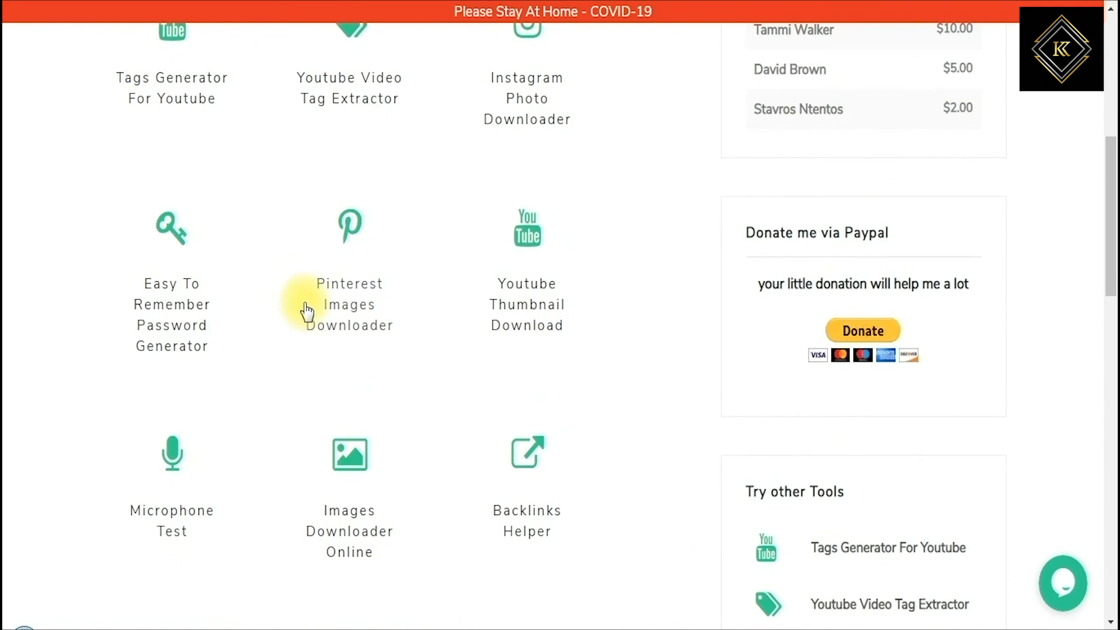
{"action": "scroll", "coordinate": [306, 312], "scroll_direction": "up", "scroll_amount": 3}
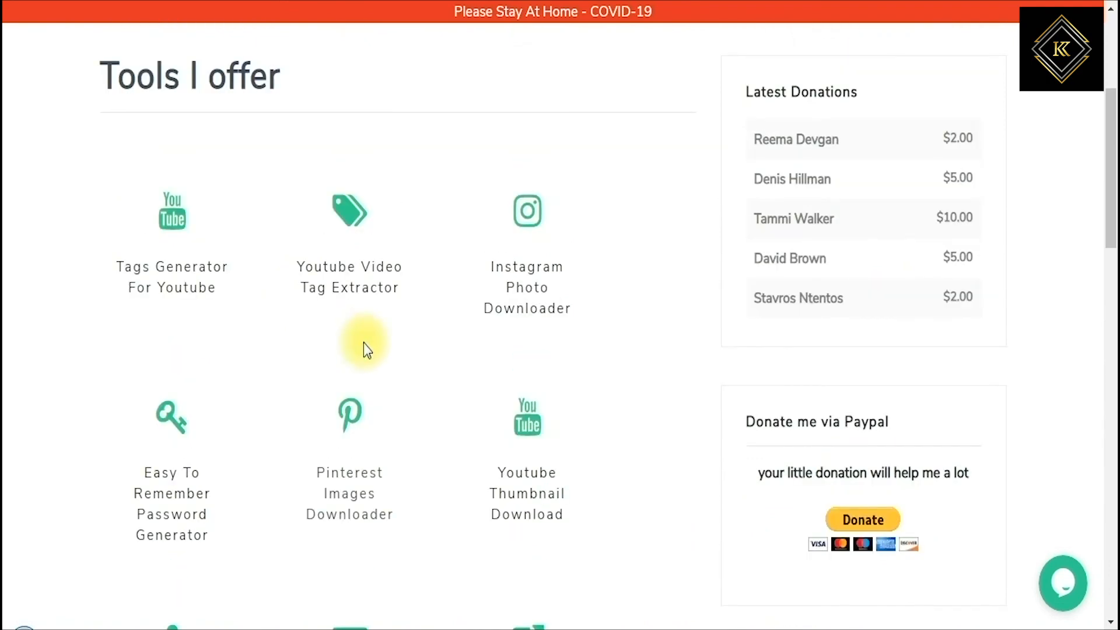
Step: Open the Tags Generator For Youtube tool and review its list of generated tags
{"action": "left_click", "coordinate": [177, 270]}
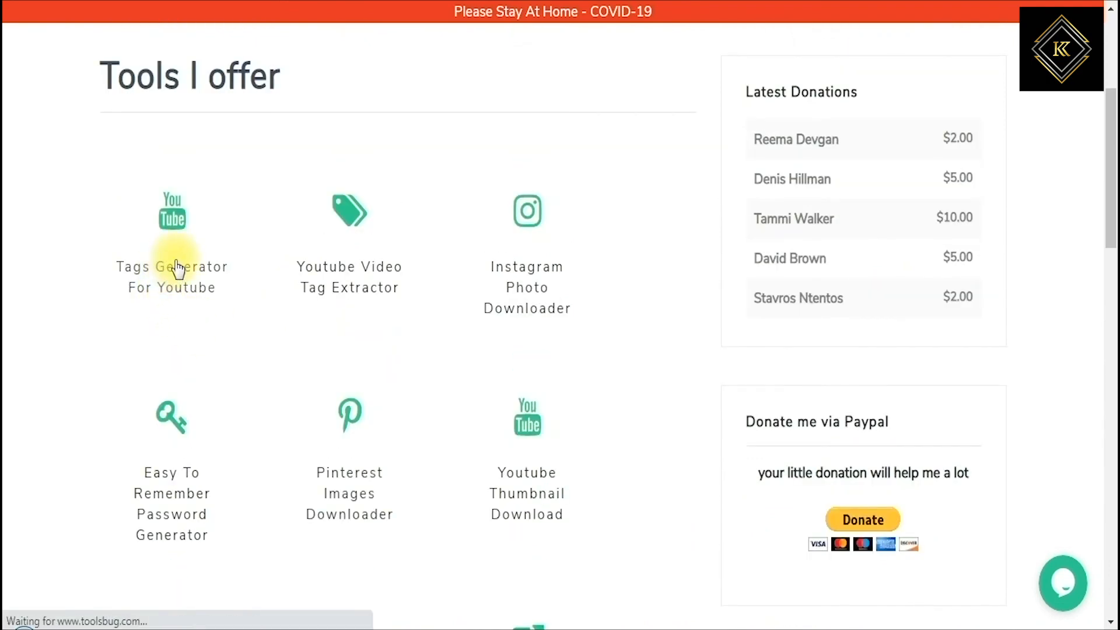
{"action": "scroll", "coordinate": [370, 331], "scroll_direction": "down", "scroll_amount": 5}
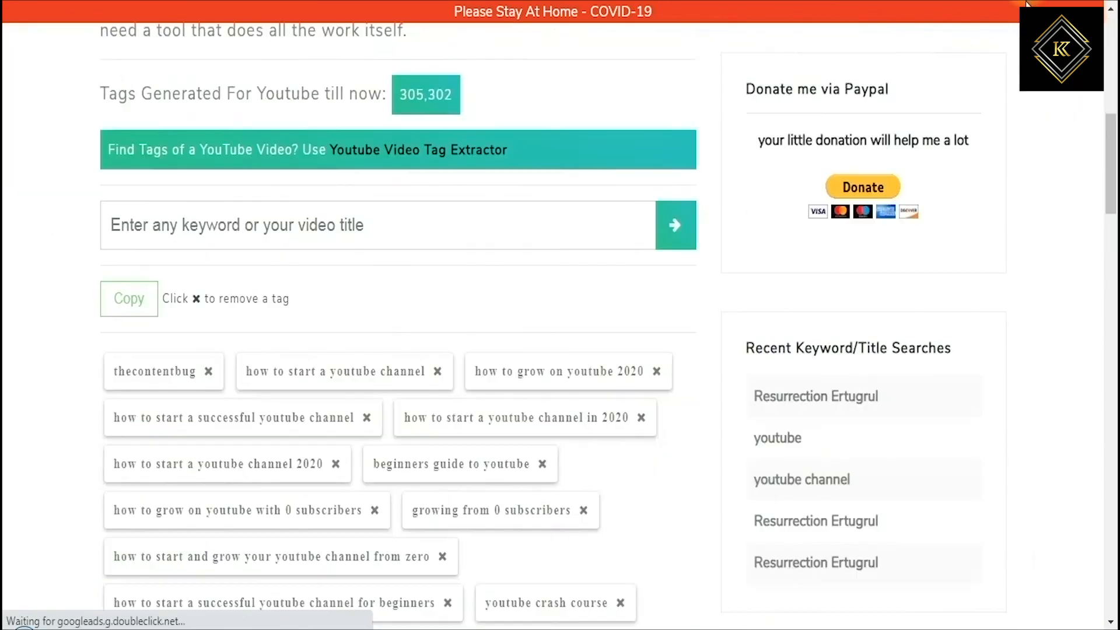
{"action": "scroll", "coordinate": [1027, 3], "scroll_direction": "down", "scroll_amount": 1}
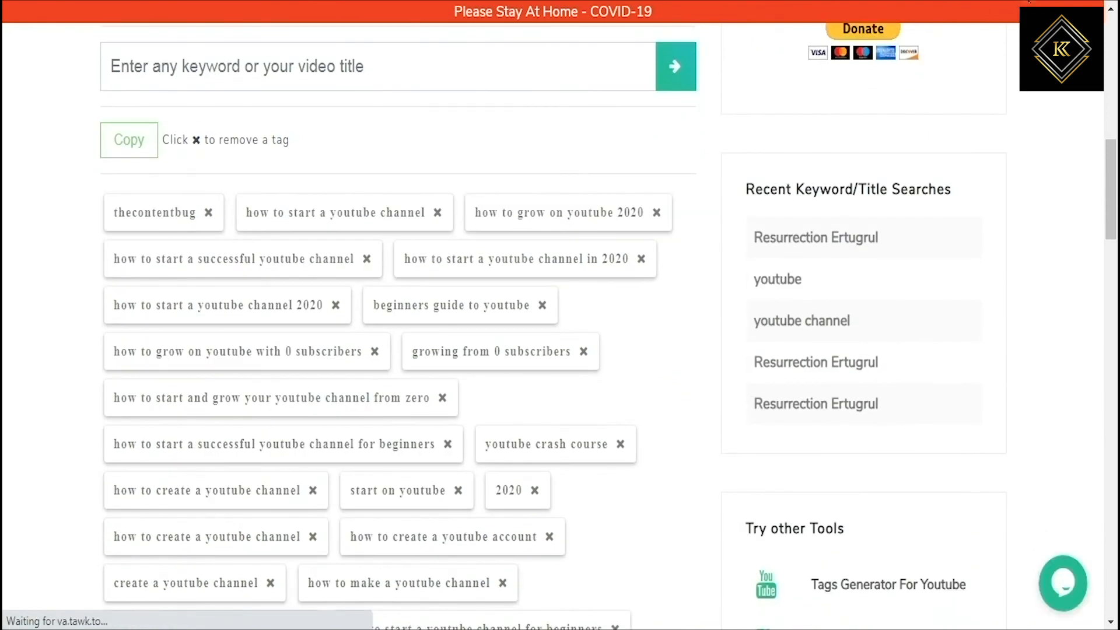
{"action": "scroll", "coordinate": [1027, 3], "scroll_direction": "down", "scroll_amount": 2}
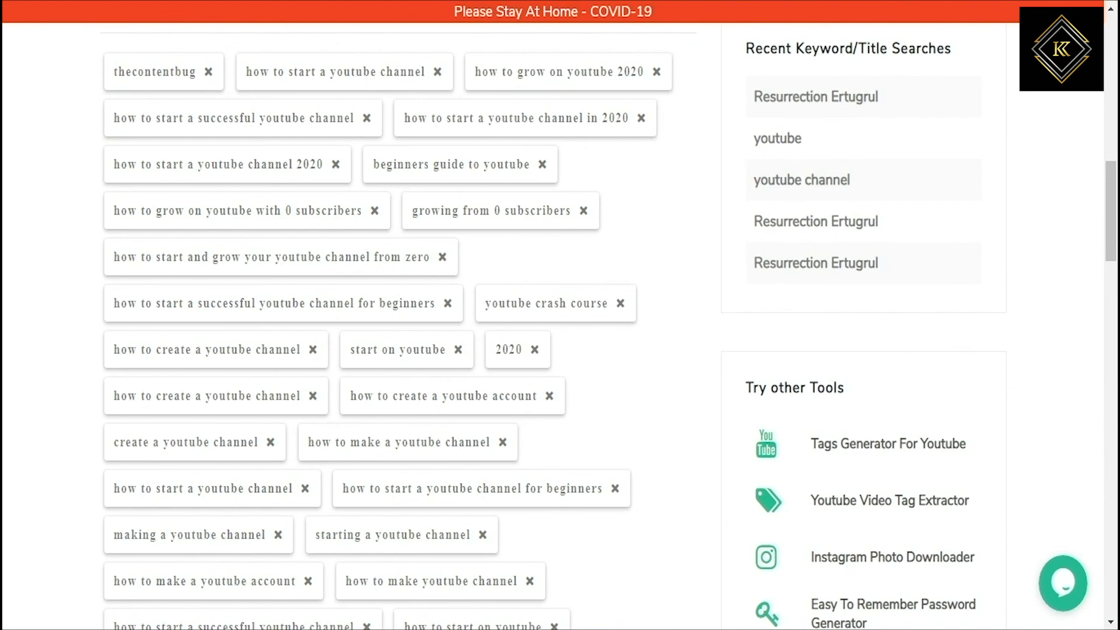